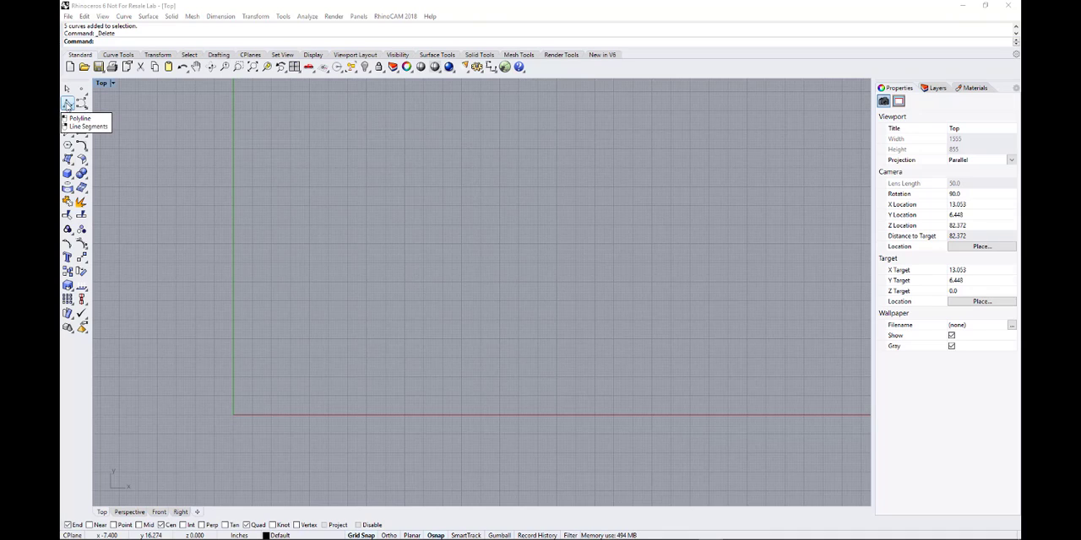
Draw an open degree-3 control-point curve from about (0.5, 4.7), arching over a rounded lobe and curling back down to about (8.7, 2.1).
{"action": "left_click", "coordinate": [67, 103]}
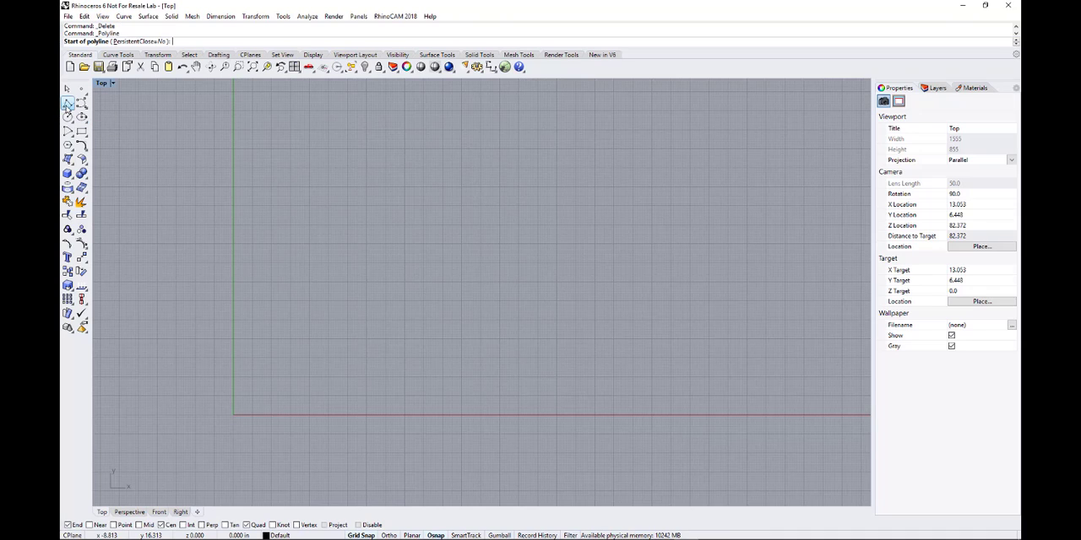
{"action": "left_click", "coordinate": [82, 103]}
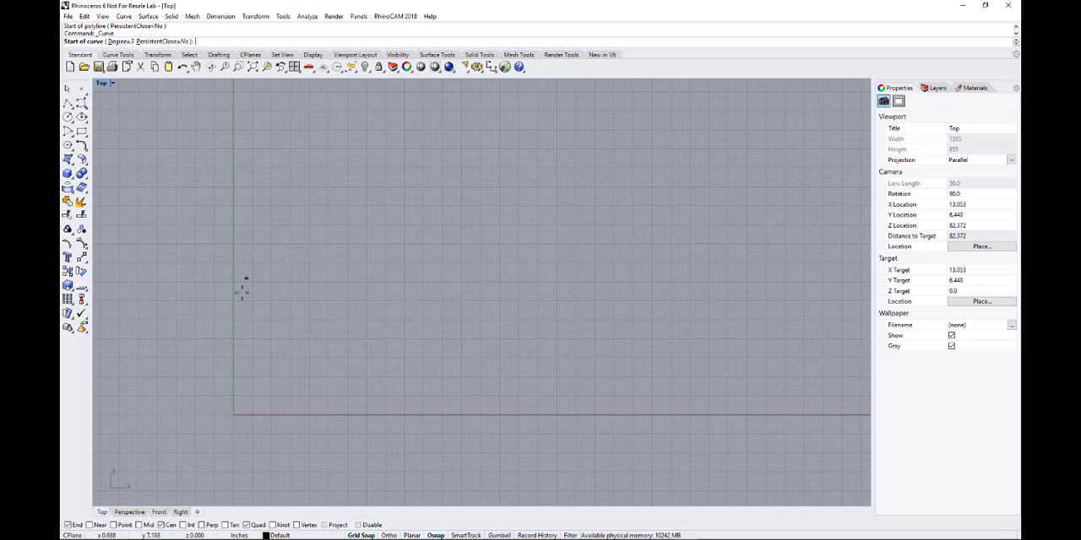
{"action": "left_click", "coordinate": [243, 324]}
{"action": "left_click", "coordinate": [255, 260]}
{"action": "left_click", "coordinate": [287, 221]}
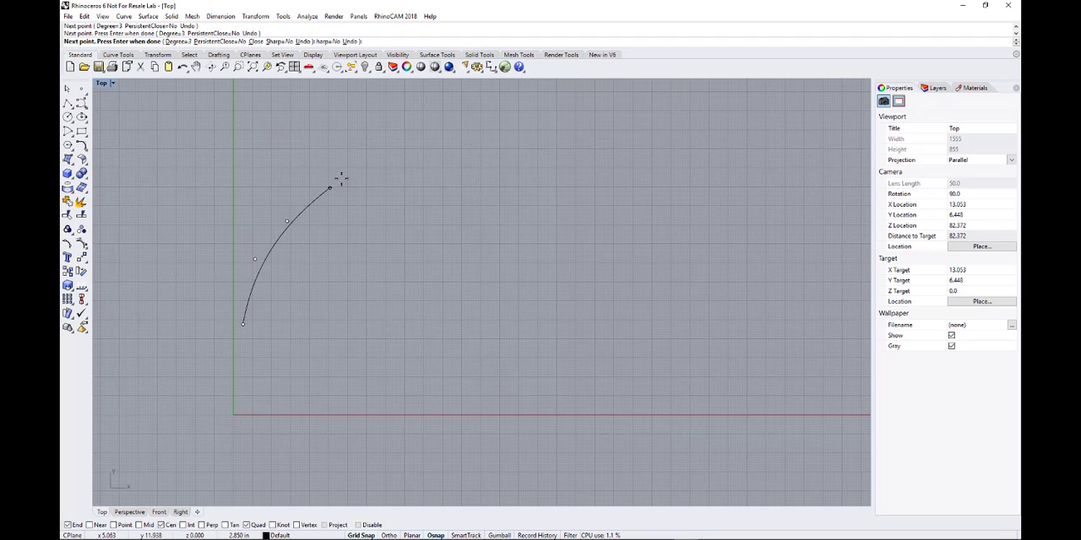
{"action": "left_click", "coordinate": [357, 174]}
{"action": "left_click", "coordinate": [441, 147]}
{"action": "left_click", "coordinate": [533, 150]}
{"action": "left_click", "coordinate": [561, 226]}
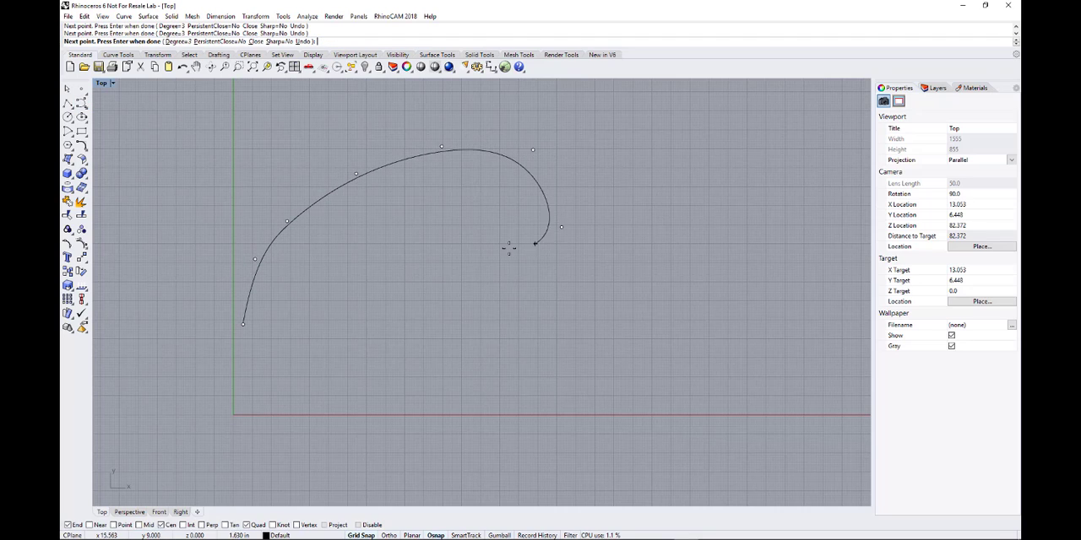
{"action": "left_click", "coordinate": [472, 246]}
{"action": "left_click", "coordinate": [439, 257]}
{"action": "left_click", "coordinate": [439, 308]}
{"action": "left_click", "coordinate": [417, 349]}
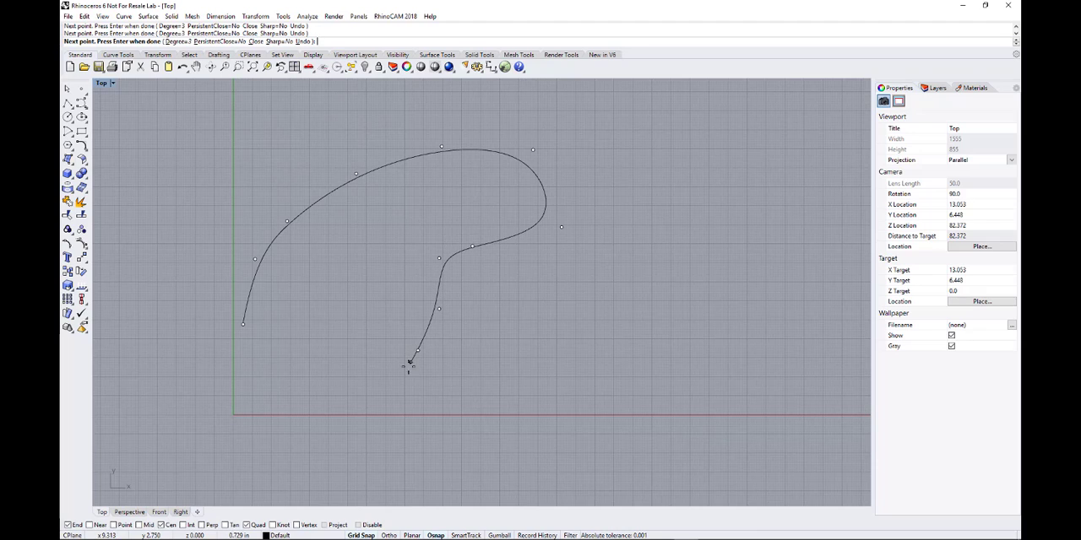
{"action": "left_click", "coordinate": [400, 375]}
{"action": "key", "text": "Return"}
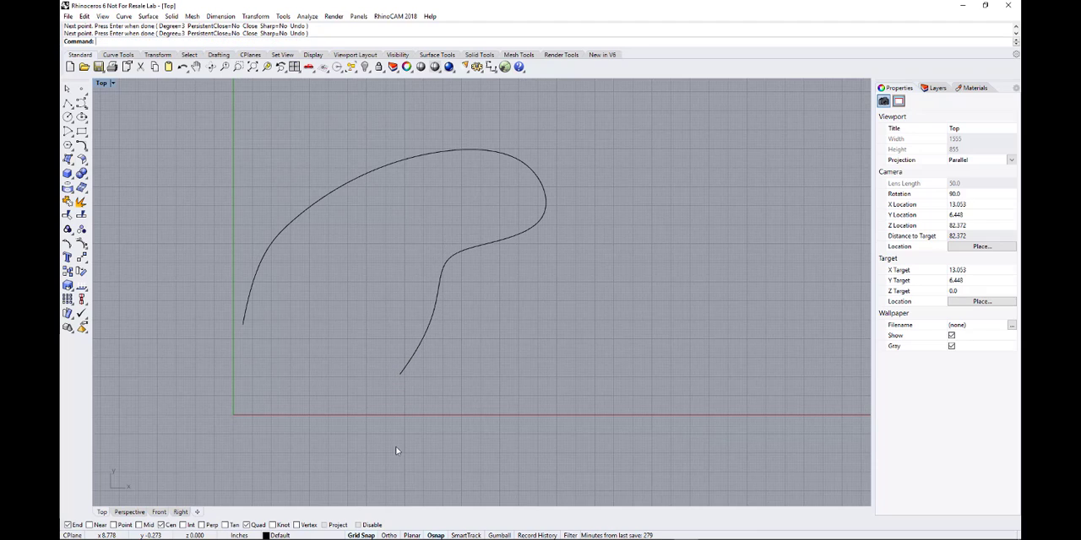
Turn off the End and Cen object snaps, leaving only Quad checked.
{"action": "left_click", "coordinate": [446, 535]}
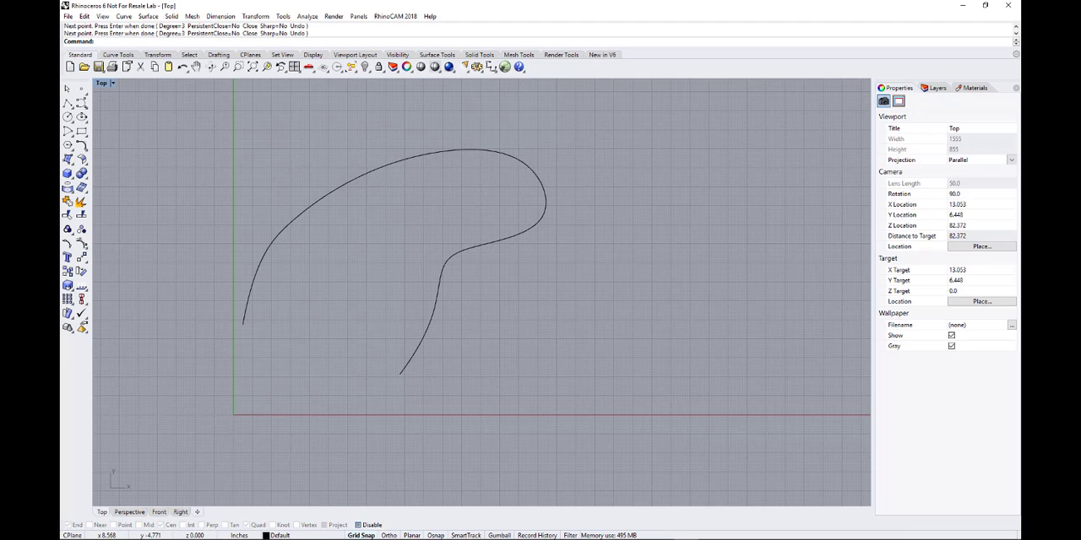
{"action": "left_click", "coordinate": [438, 536]}
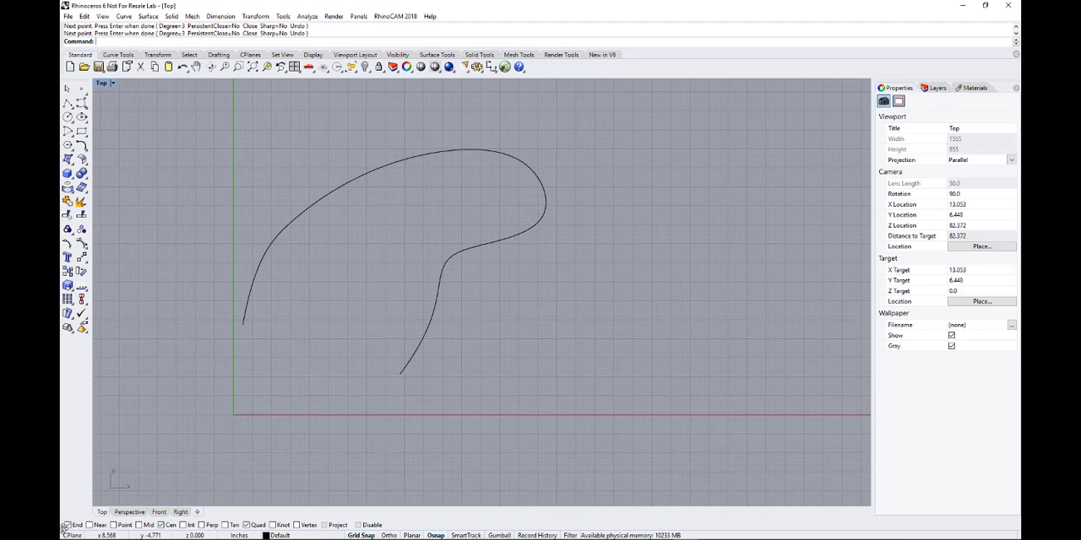
{"action": "left_click", "coordinate": [170, 525]}
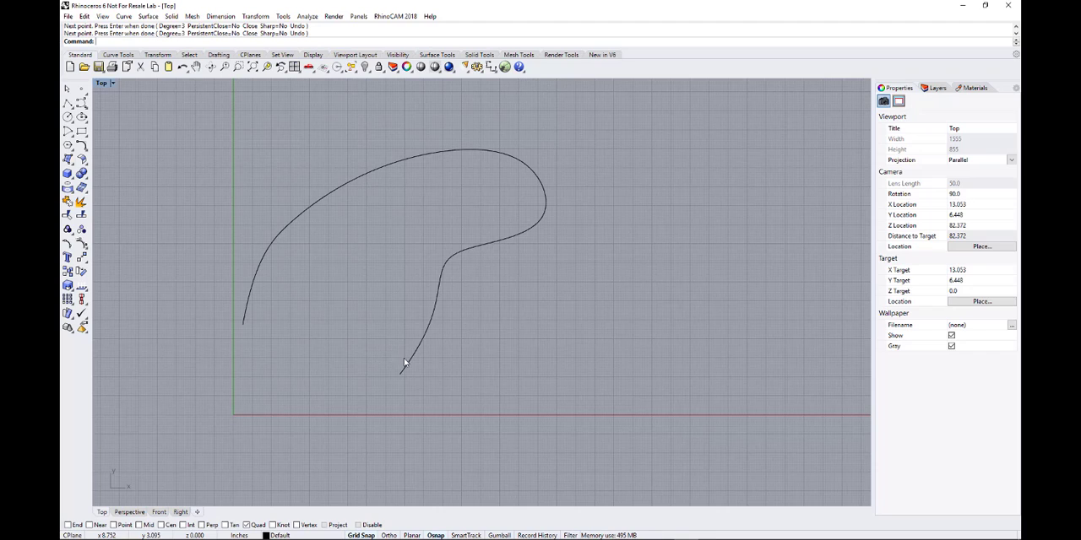
{"action": "right_click", "coordinate": [352, 376]}
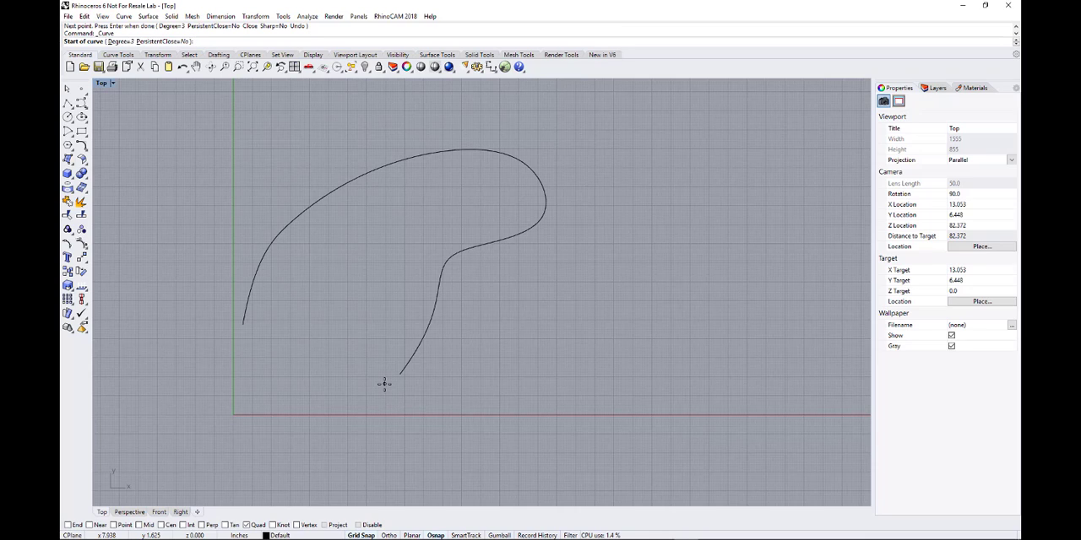
{"action": "left_click", "coordinate": [384, 383]}
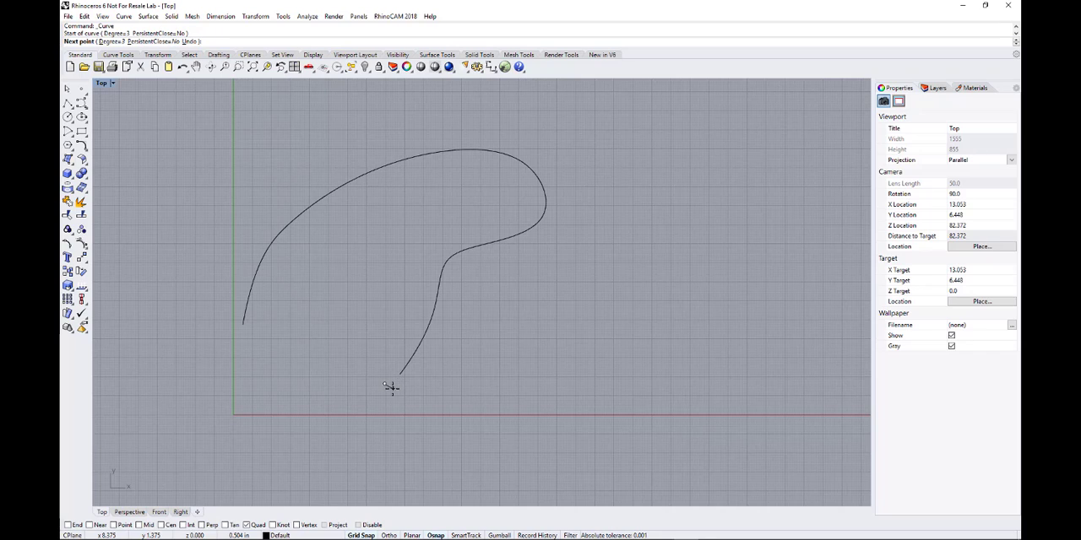
{"action": "key", "text": "Escape"}
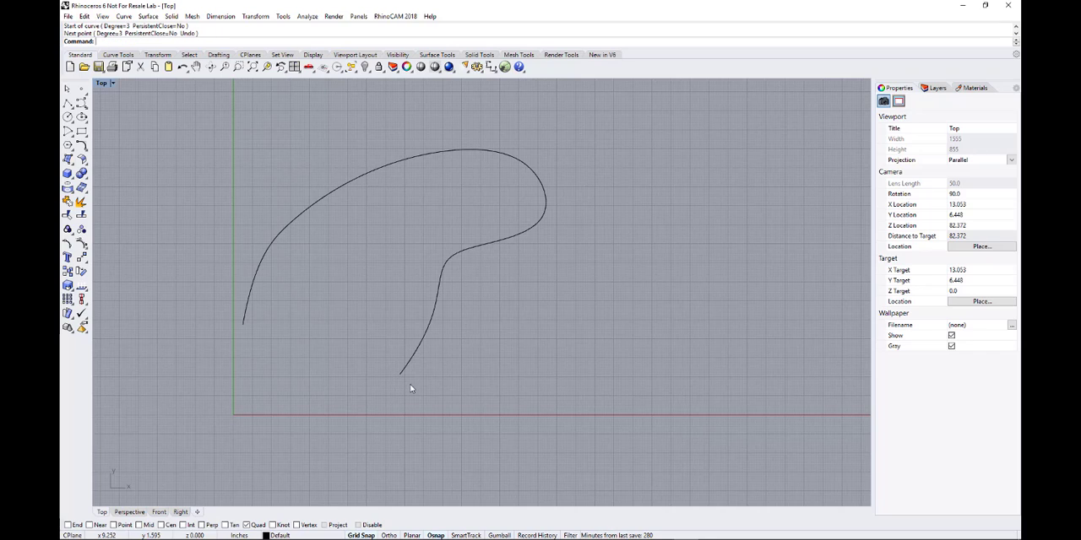
Draw a wavy control-point curve by eye across the outline's lower gap, from its end near (8.7, 2.1) to its start near (0.5, 4.7).
{"action": "right_click", "coordinate": [411, 388]}
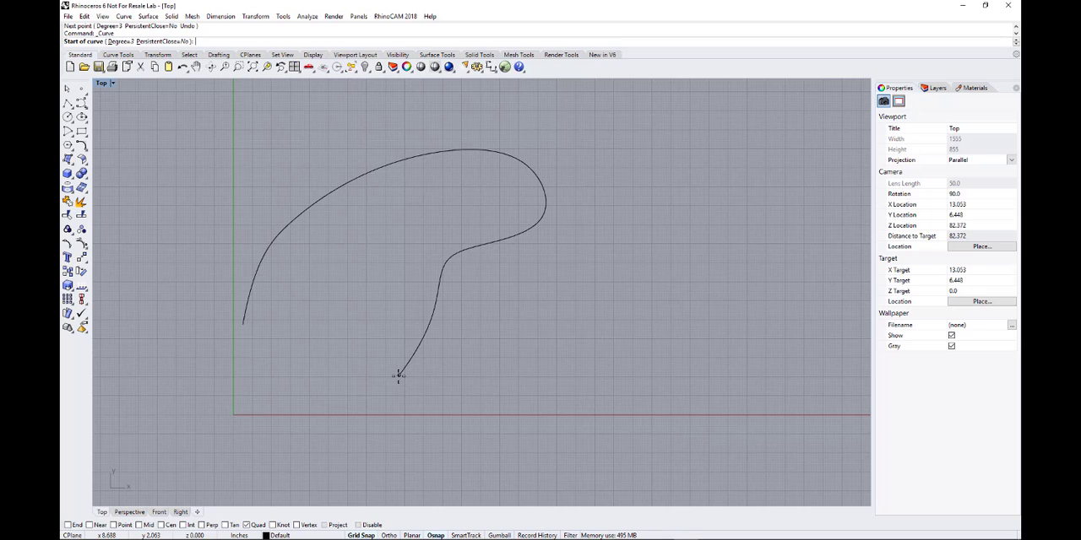
{"action": "left_click", "coordinate": [399, 374]}
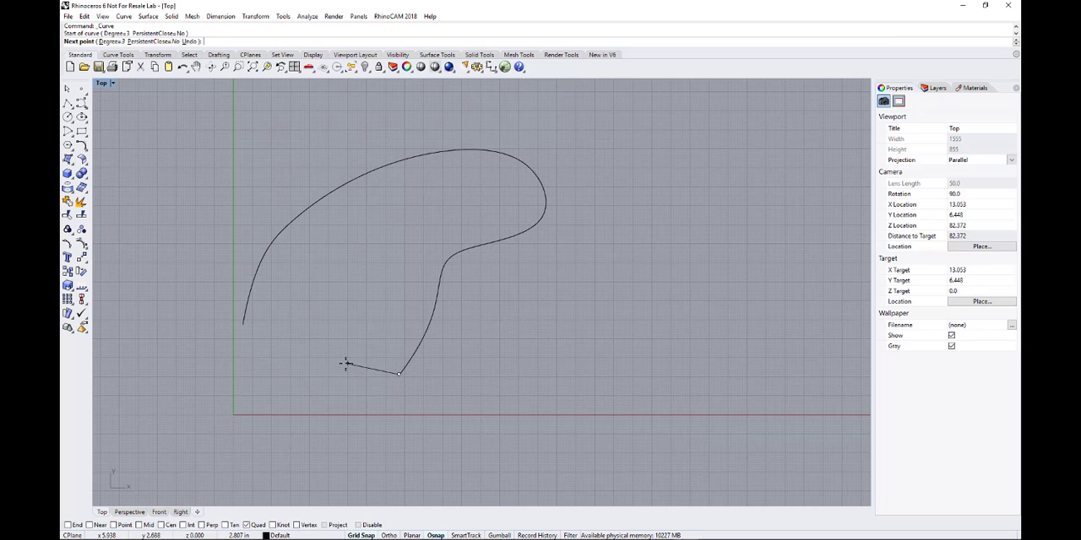
{"action": "left_click", "coordinate": [343, 363]}
{"action": "left_click", "coordinate": [321, 336]}
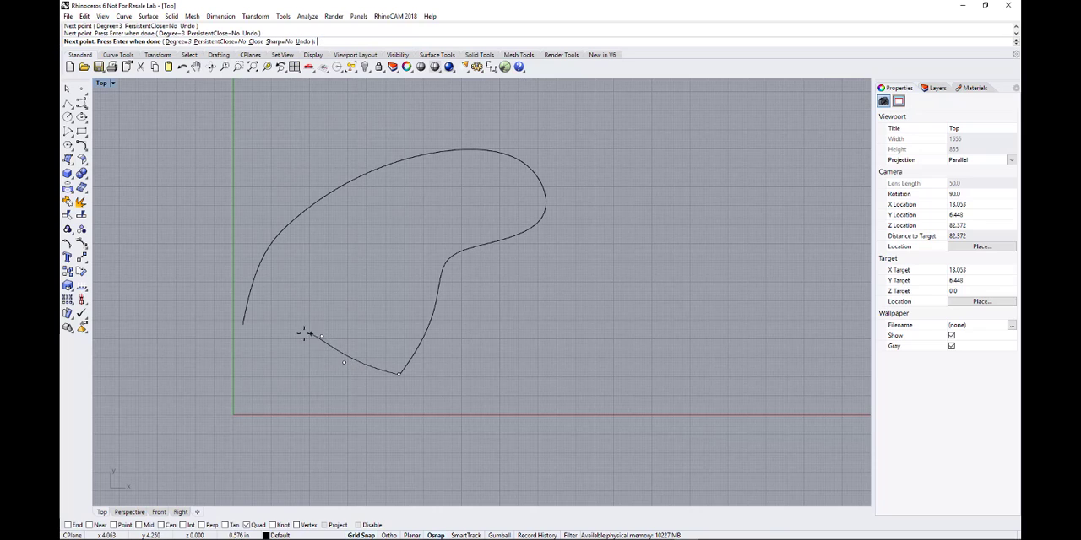
{"action": "left_click", "coordinate": [251, 353]}
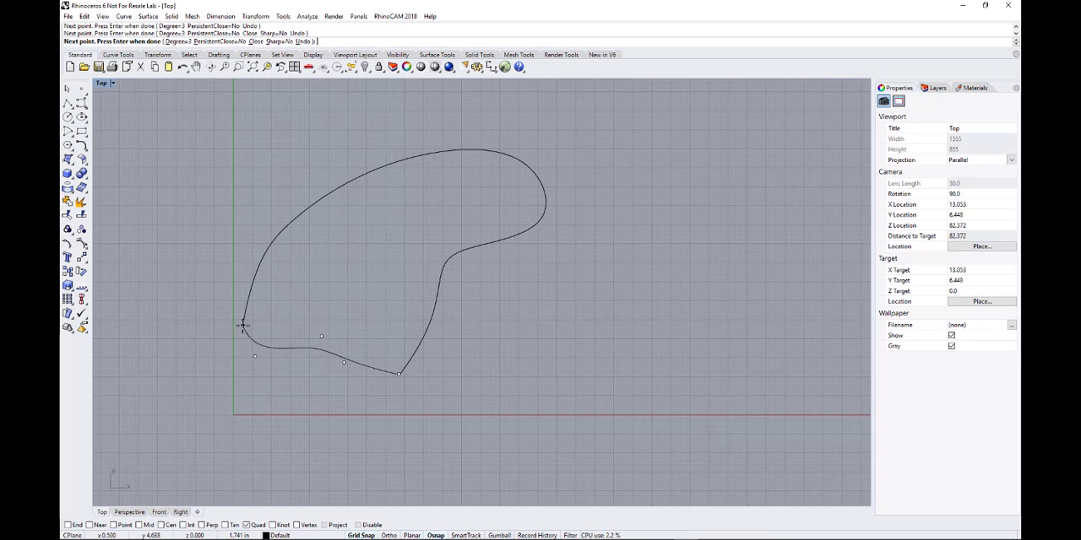
{"action": "left_click", "coordinate": [242, 325]}
{"action": "key", "text": "Return"}
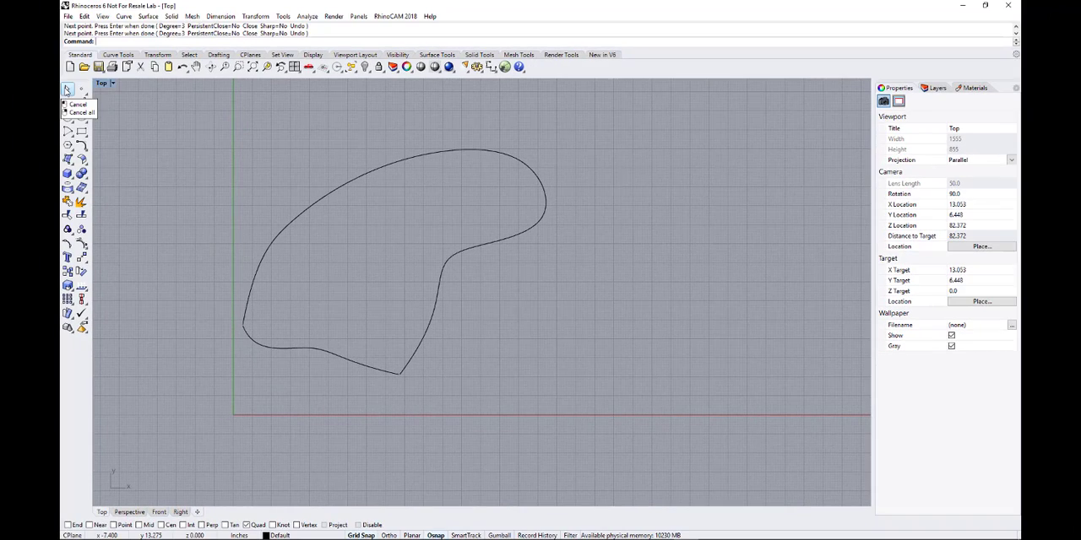
Try to join the arching curve and the lower closing curve into one outline.
{"action": "left_click", "coordinate": [66, 90]}
{"action": "left_click_drag", "start_coordinate": [149, 108], "coordinate": [647, 427]}
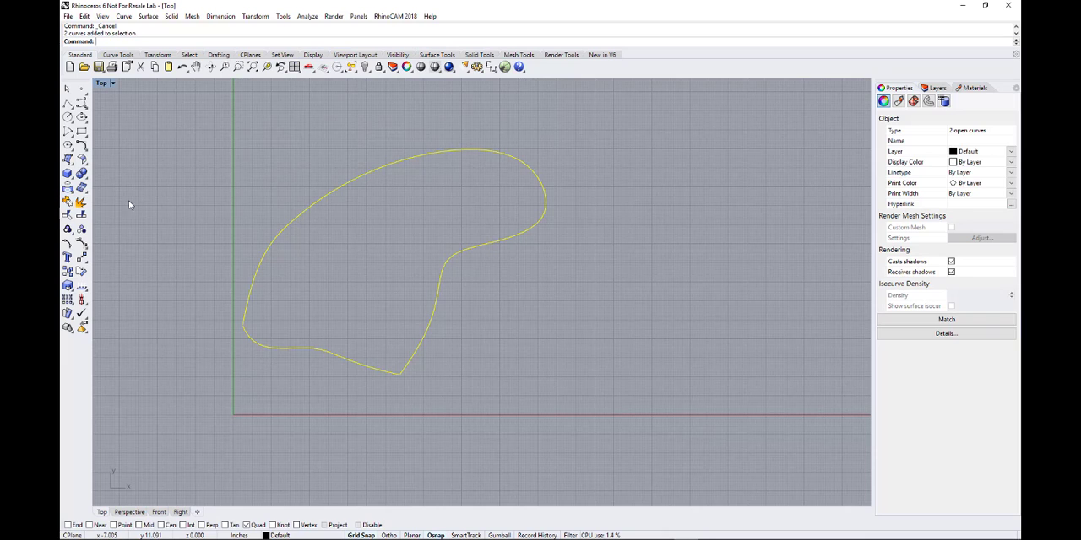
{"action": "left_click", "coordinate": [151, 179]}
{"action": "left_click_drag", "start_coordinate": [145, 100], "coordinate": [667, 446]}
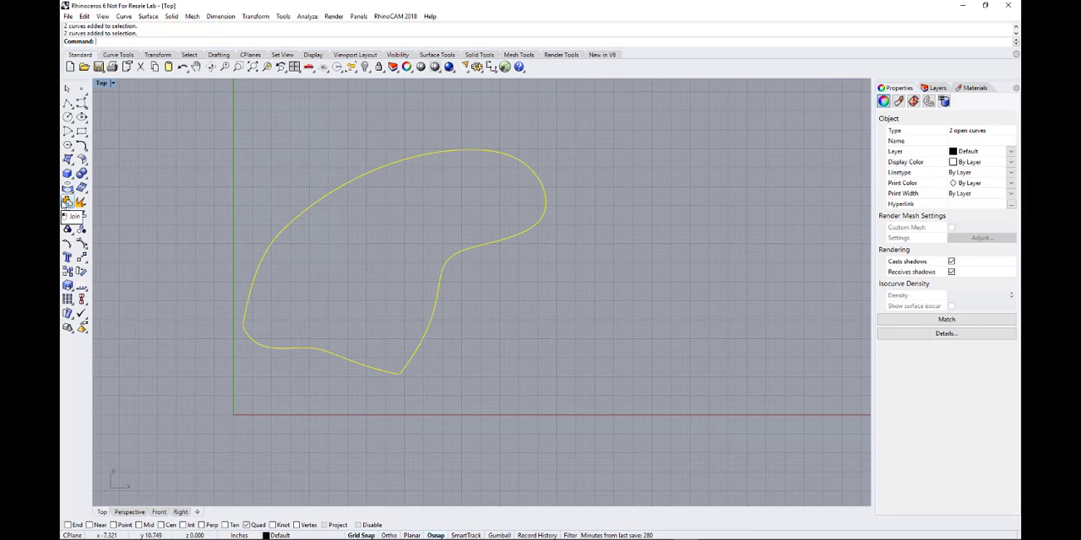
{"action": "left_click", "coordinate": [67, 203]}
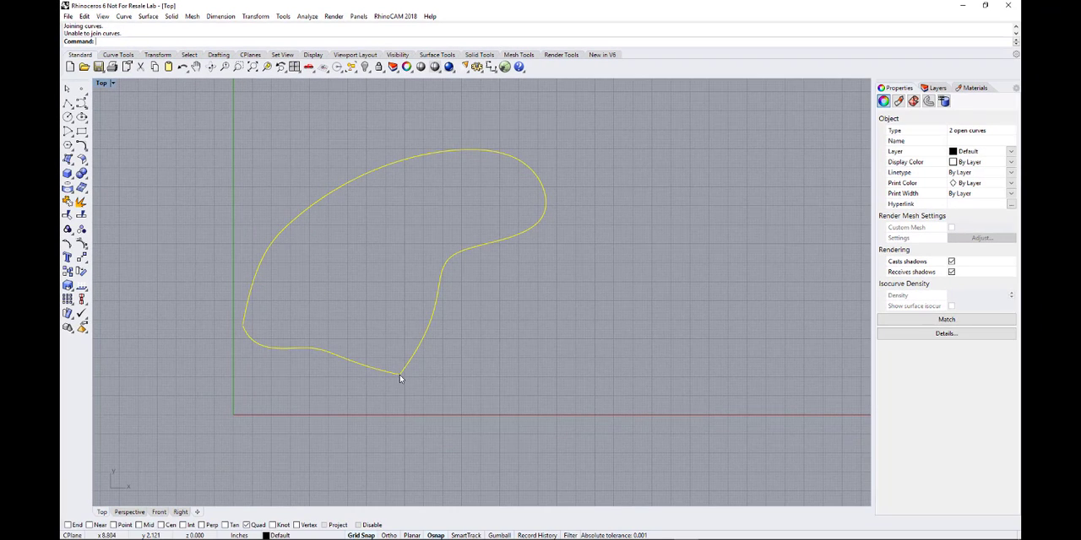
Delete the lower closing curve, keeping the large arching curve.
{"action": "left_click", "coordinate": [283, 368]}
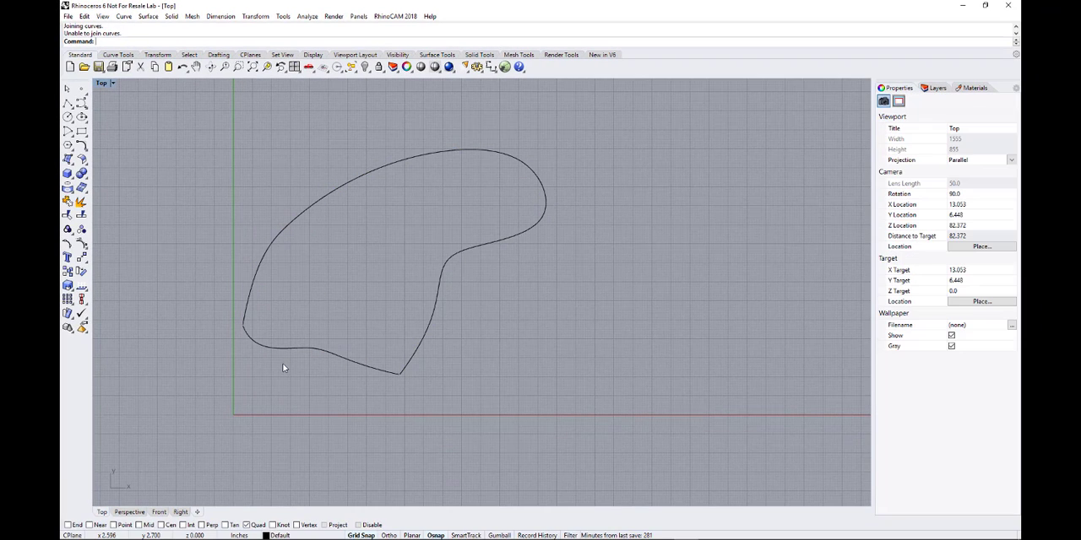
{"action": "left_click", "coordinate": [285, 349]}
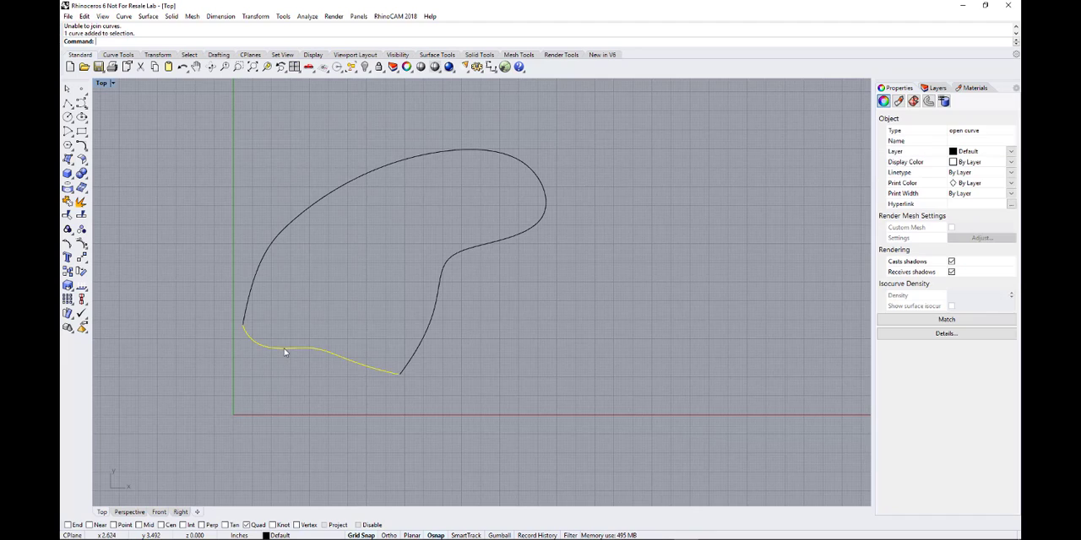
{"action": "key", "text": "Delete"}
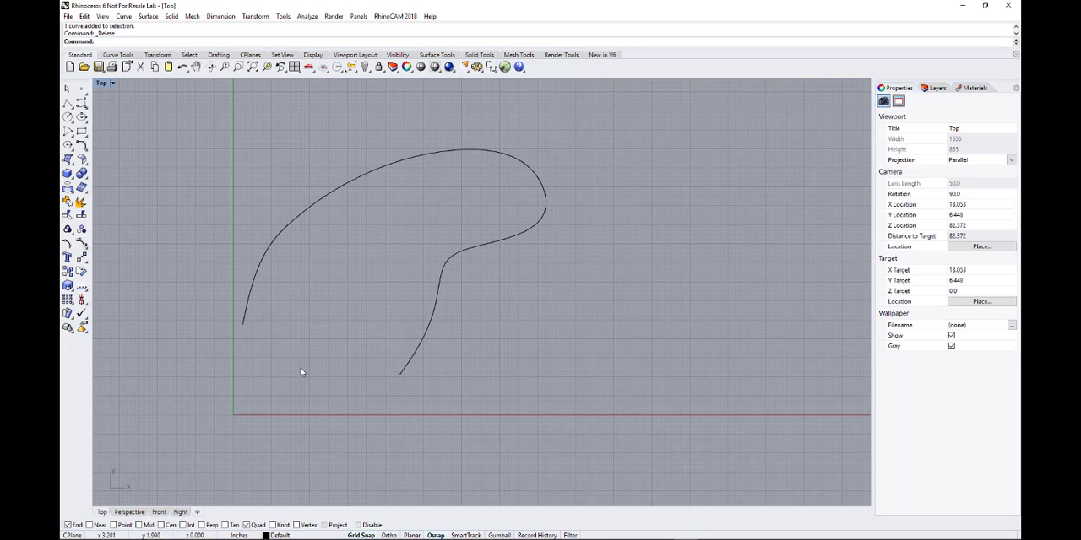
Draw a four-point closing curve with End snap on, from the arching curve's start across the gap to just past its other end.
{"action": "left_click", "coordinate": [81, 102]}
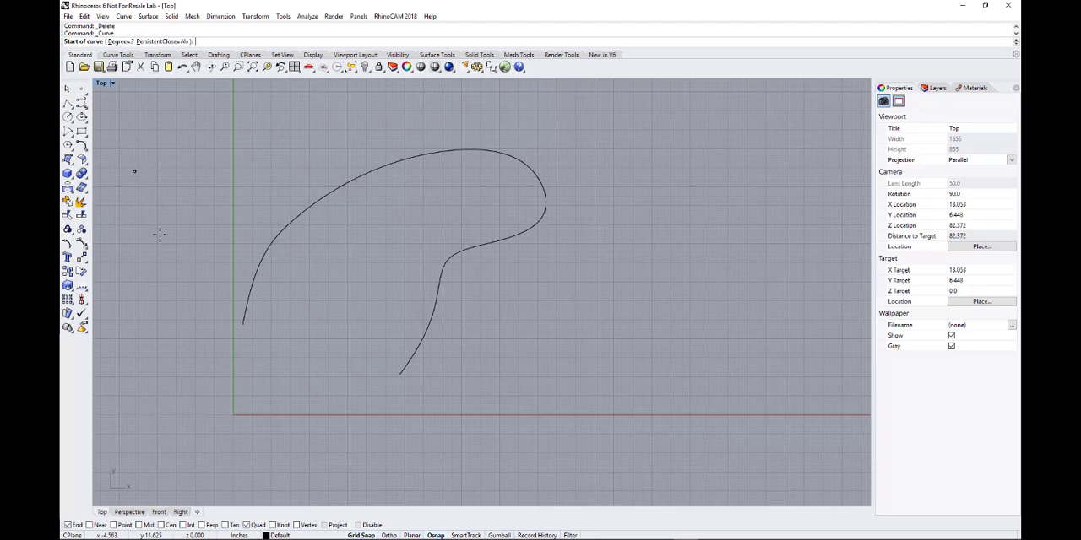
{"action": "left_click", "coordinate": [245, 324]}
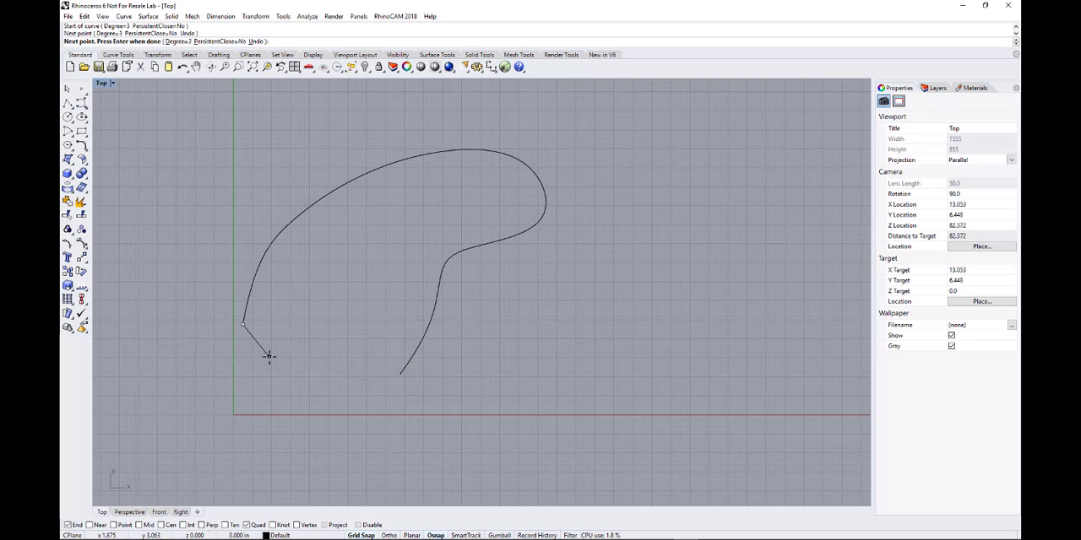
{"action": "left_click", "coordinate": [302, 285]}
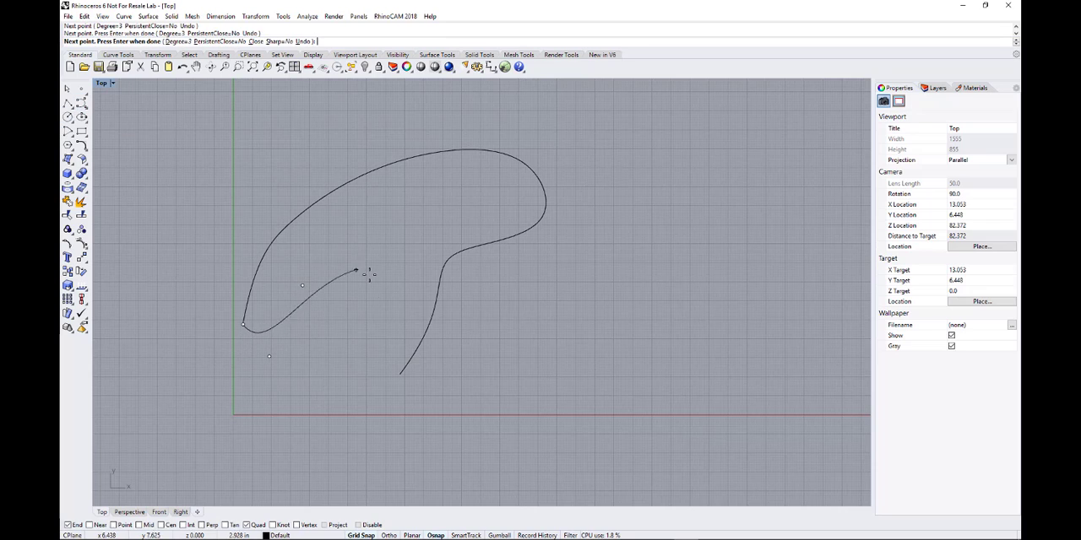
{"action": "left_click", "coordinate": [406, 380]}
{"action": "key", "text": "Return"}
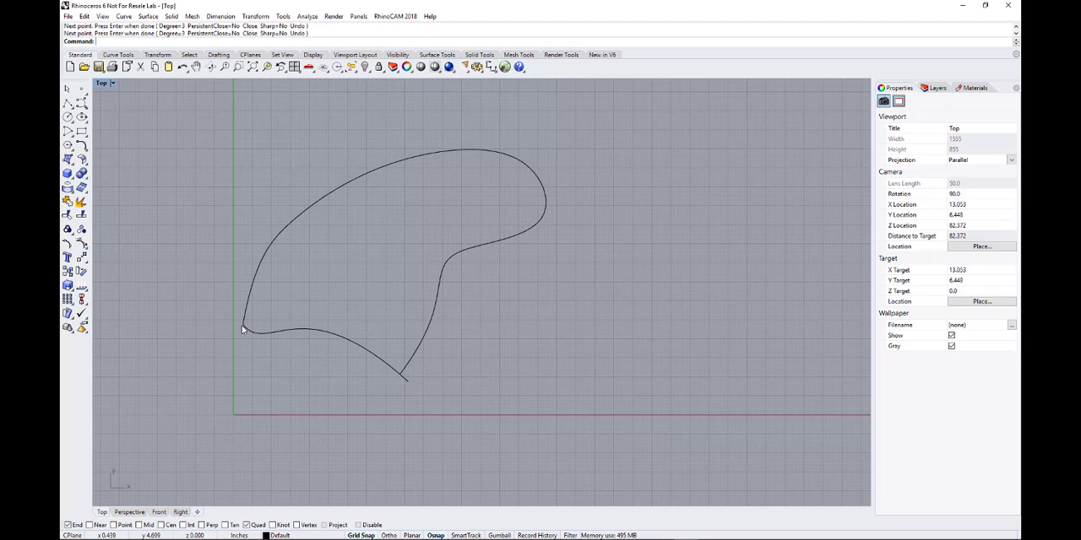
Select both the arching curve and the closing curve and join them.
{"action": "left_click", "coordinate": [67, 88]}
{"action": "left_click_drag", "start_coordinate": [155, 106], "coordinate": [658, 451]}
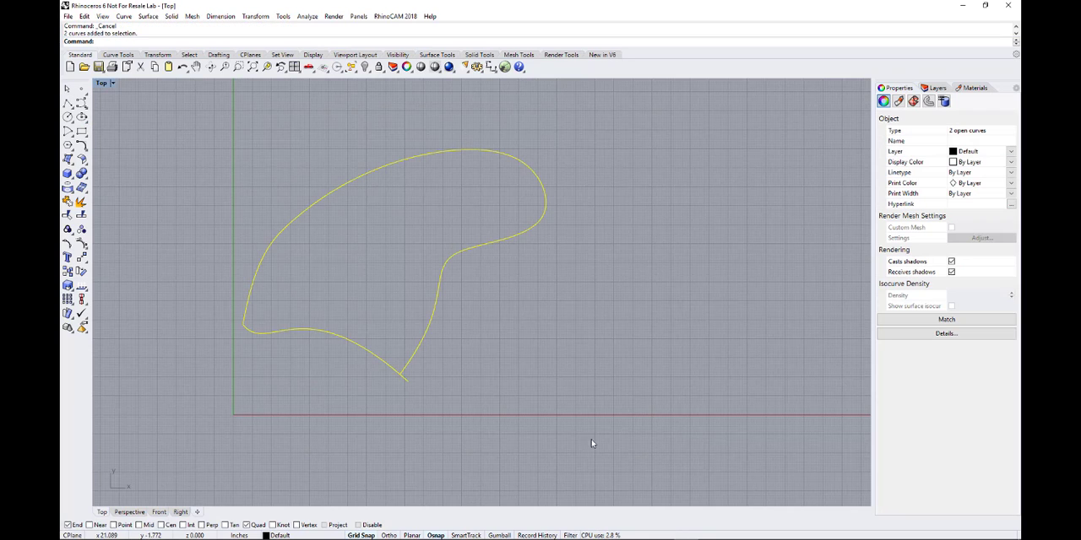
{"action": "left_click", "coordinate": [68, 214]}
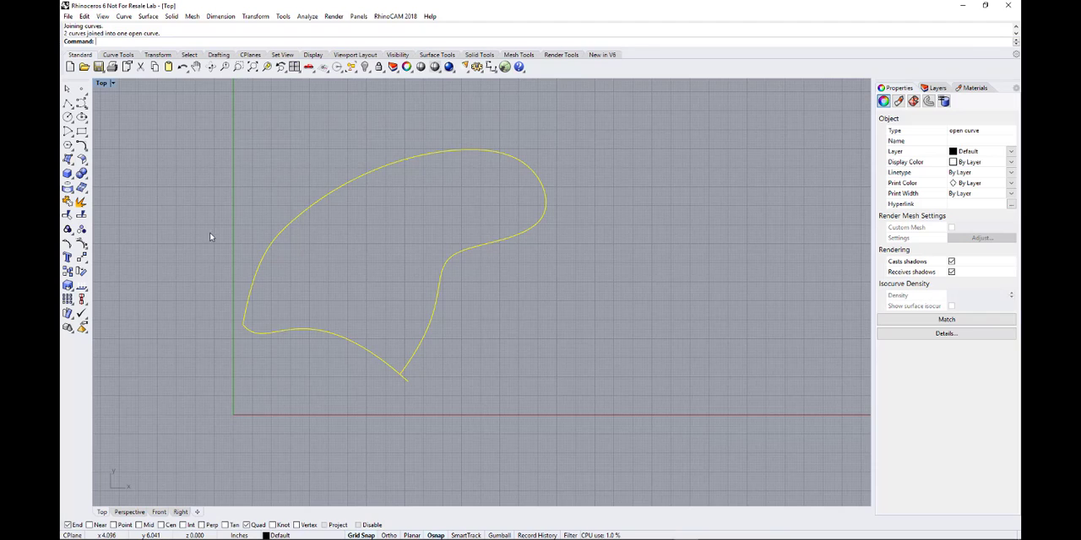
Try to trim the tiny end of the arching curve that pokes past its crossing with the closing curve, using the joined outline as cutter.
{"action": "left_click", "coordinate": [68, 88]}
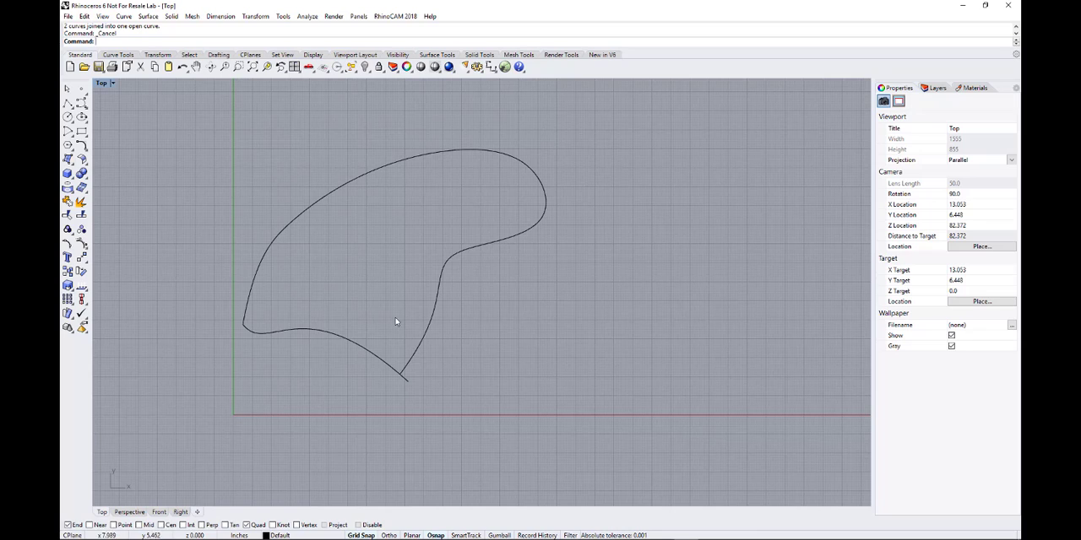
{"action": "left_click", "coordinate": [424, 337]}
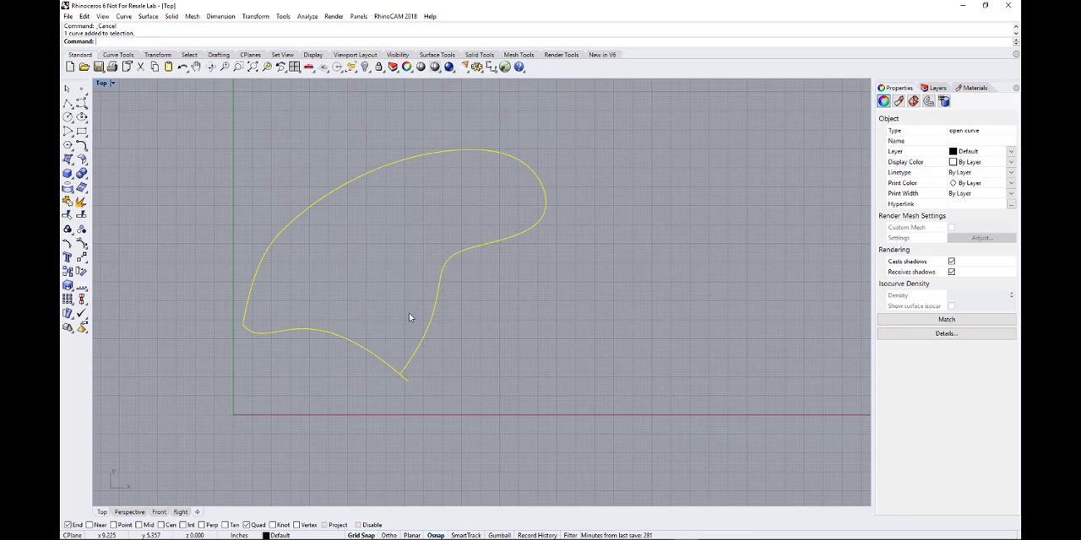
{"action": "left_click", "coordinate": [395, 417]}
{"action": "left_click", "coordinate": [381, 364]}
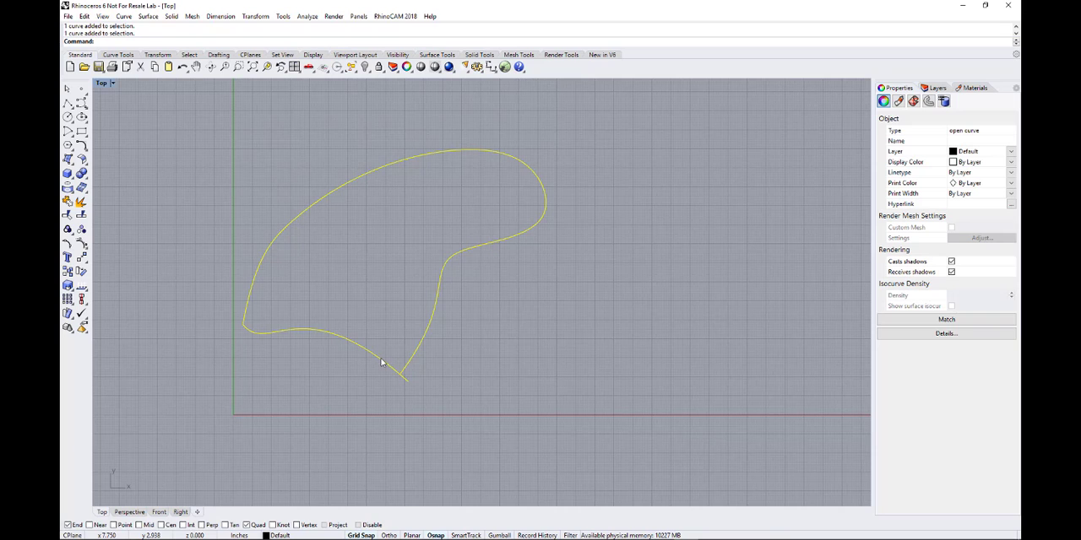
{"action": "scroll", "coordinate": [403, 377], "scroll_direction": "up", "scroll_amount": 3}
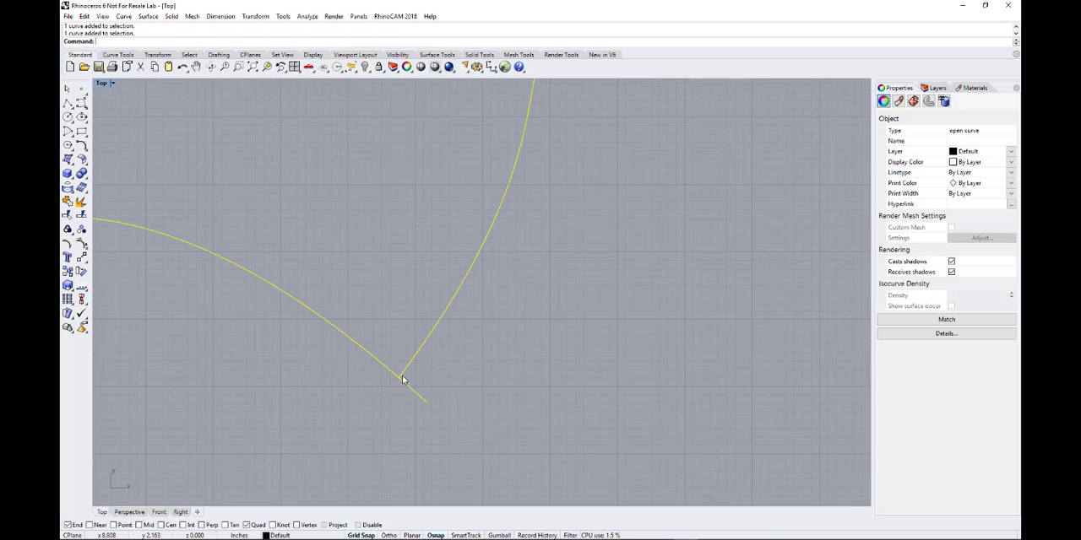
{"action": "scroll", "coordinate": [403, 380], "scroll_direction": "up", "scroll_amount": 2}
{"action": "scroll", "coordinate": [398, 389], "scroll_direction": "up", "scroll_amount": 2}
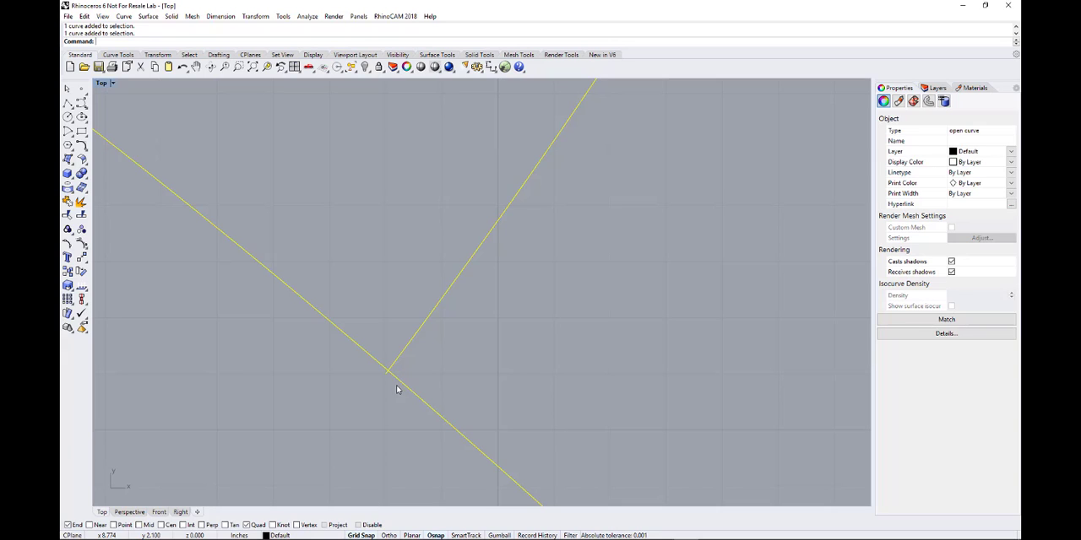
{"action": "scroll", "coordinate": [381, 380], "scroll_direction": "up", "scroll_amount": 1}
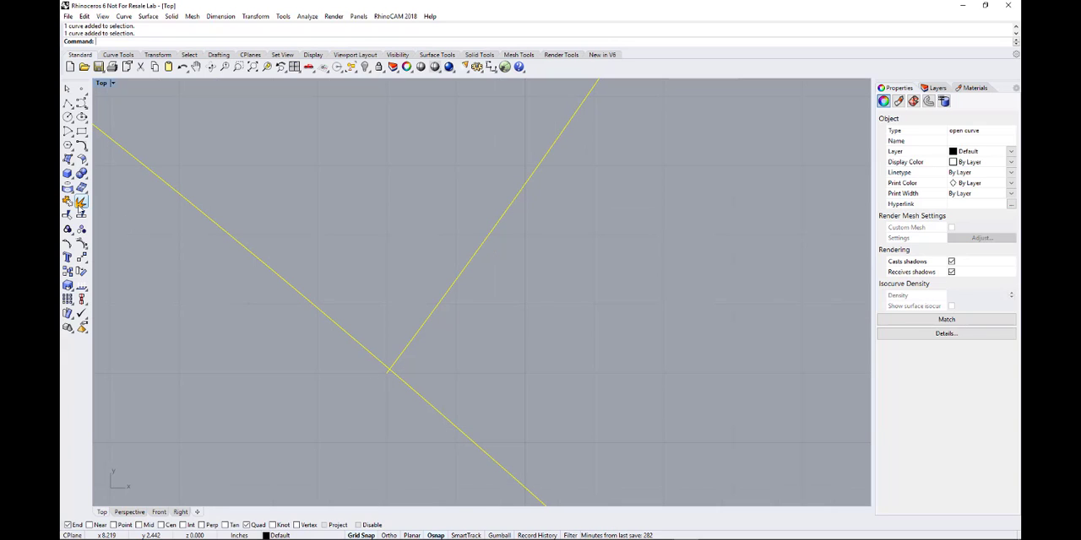
{"action": "left_click", "coordinate": [389, 380]}
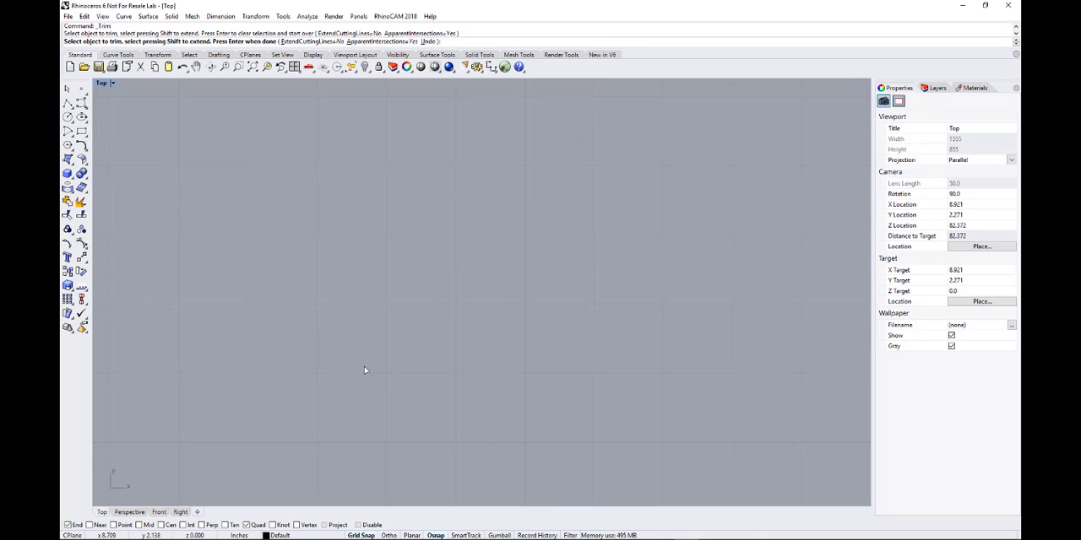
{"action": "scroll", "coordinate": [380, 377], "scroll_direction": "down", "scroll_amount": 10}
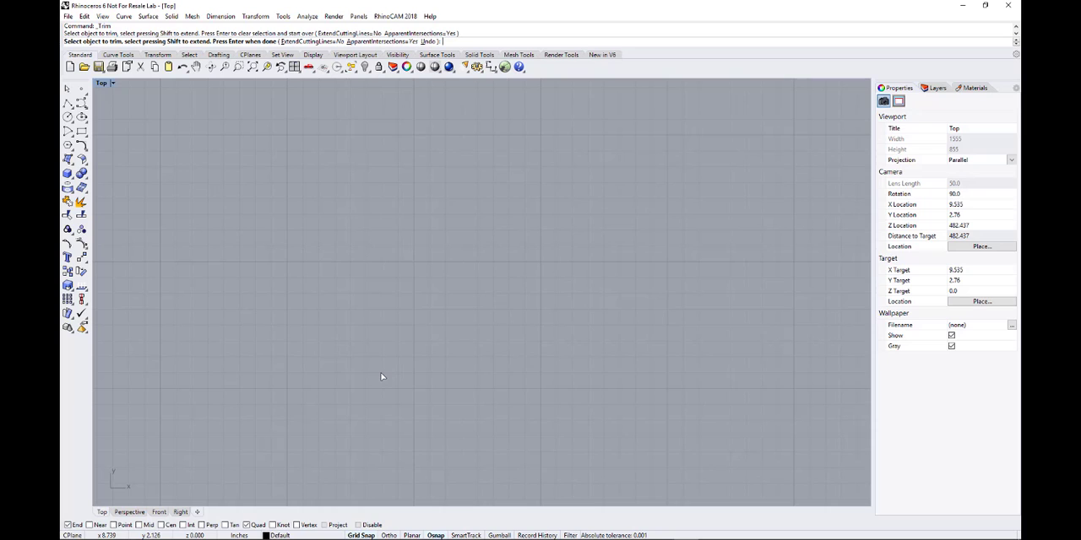
{"action": "key", "text": "ctrl+z"}
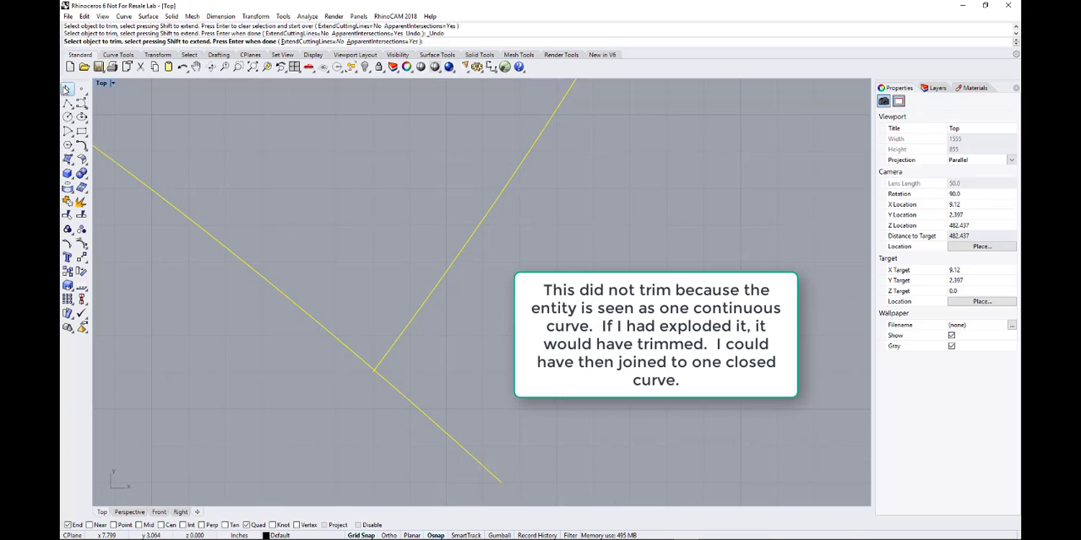
Try to trim the closing curve's overshooting tail beyond the crossing, using the joined outline as cutting object.
{"action": "left_click", "coordinate": [66, 88]}
{"action": "left_click", "coordinate": [400, 251]}
{"action": "left_click", "coordinate": [420, 311]}
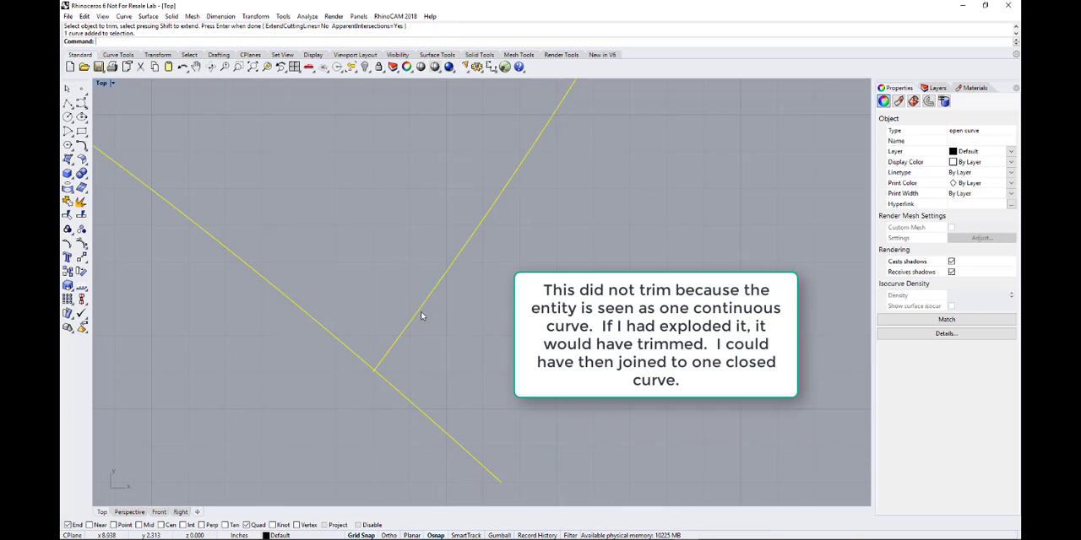
{"action": "left_click", "coordinate": [68, 215]}
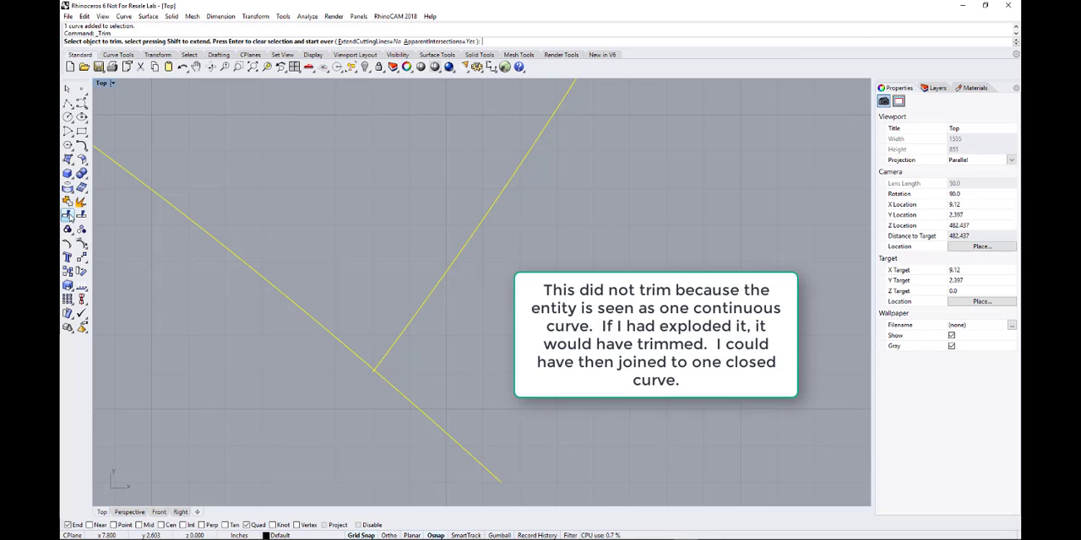
{"action": "left_click", "coordinate": [441, 432]}
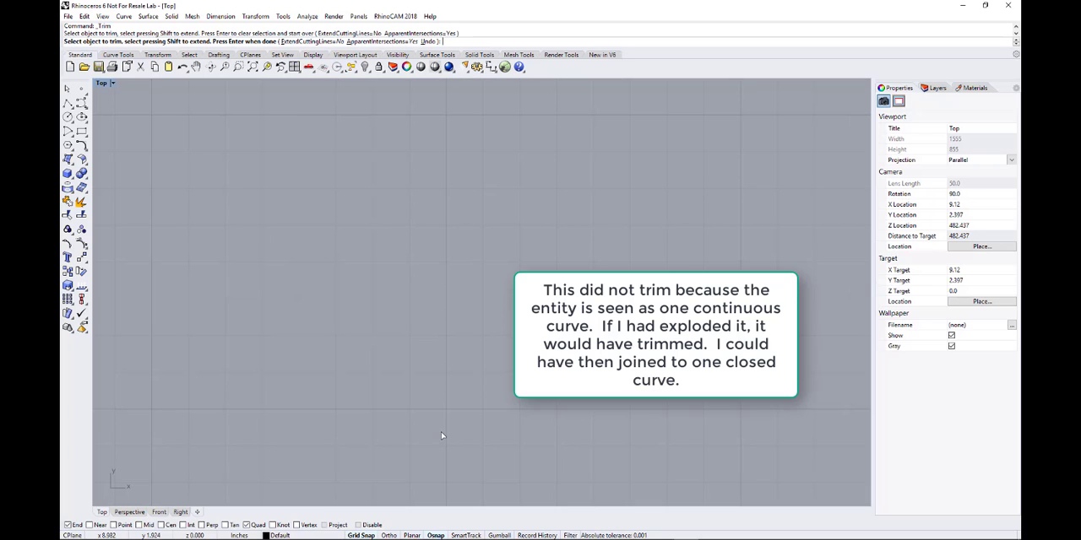
{"action": "key", "text": "ctrl+z"}
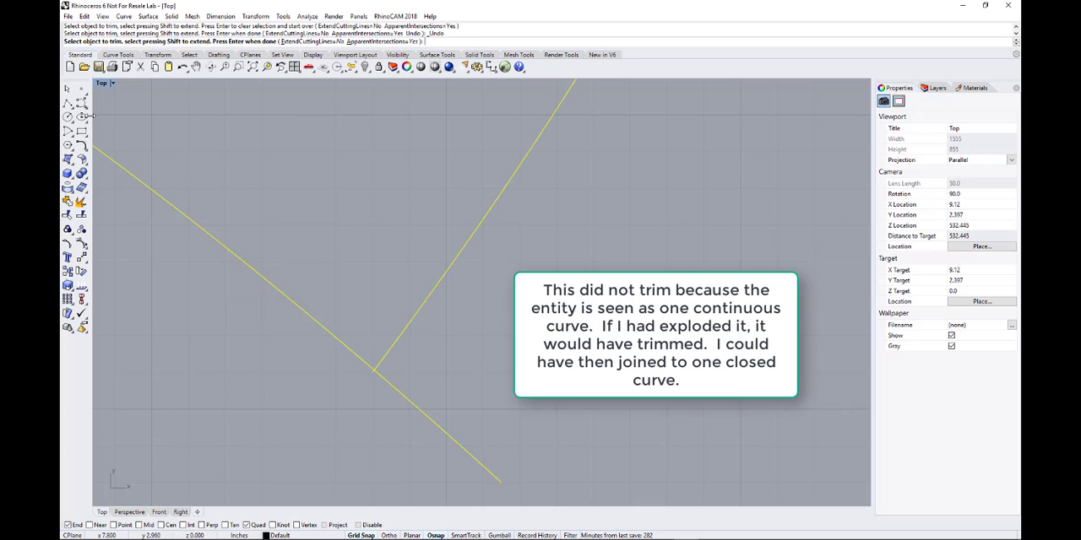
{"action": "key", "text": "Escape"}
{"action": "key", "text": "Escape"}
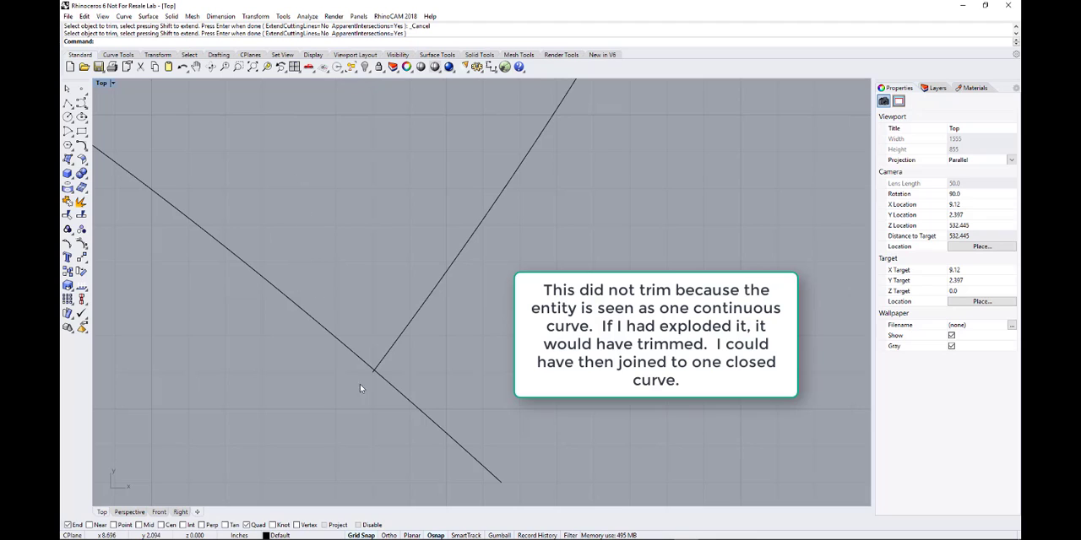
Try once more to trim the joined outline right at the arching curve's protruding tip.
{"action": "left_click", "coordinate": [374, 374]}
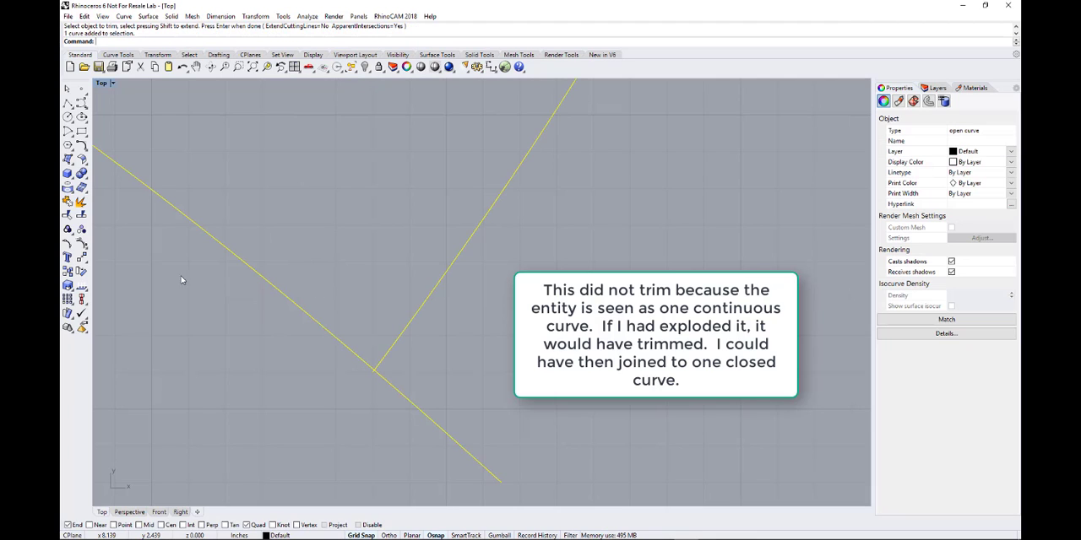
{"action": "left_click", "coordinate": [68, 216]}
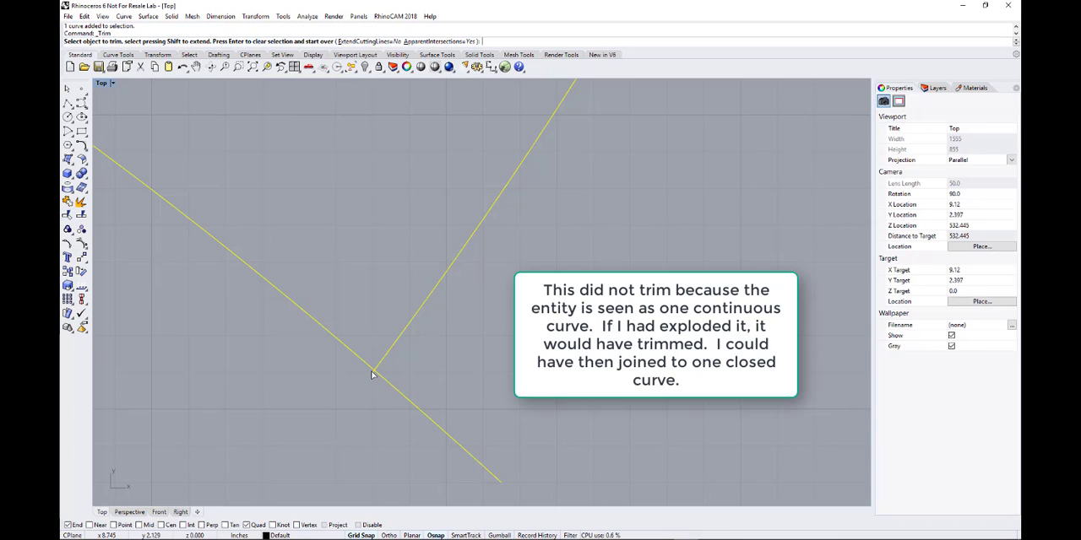
{"action": "left_click", "coordinate": [372, 374]}
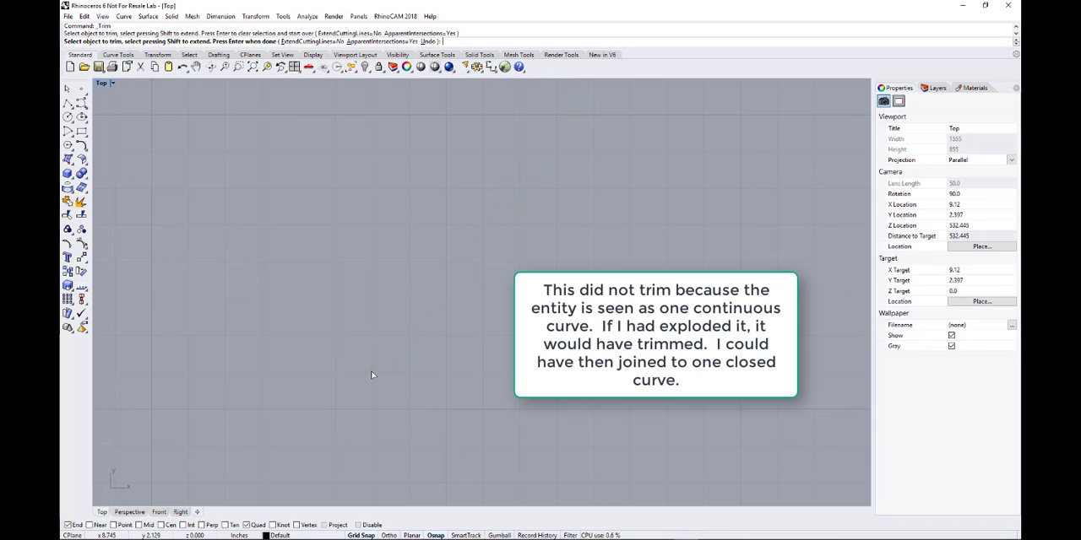
{"action": "key", "text": "ctrl+z"}
{"action": "scroll", "coordinate": [388, 397], "scroll_direction": "down", "scroll_amount": 10}
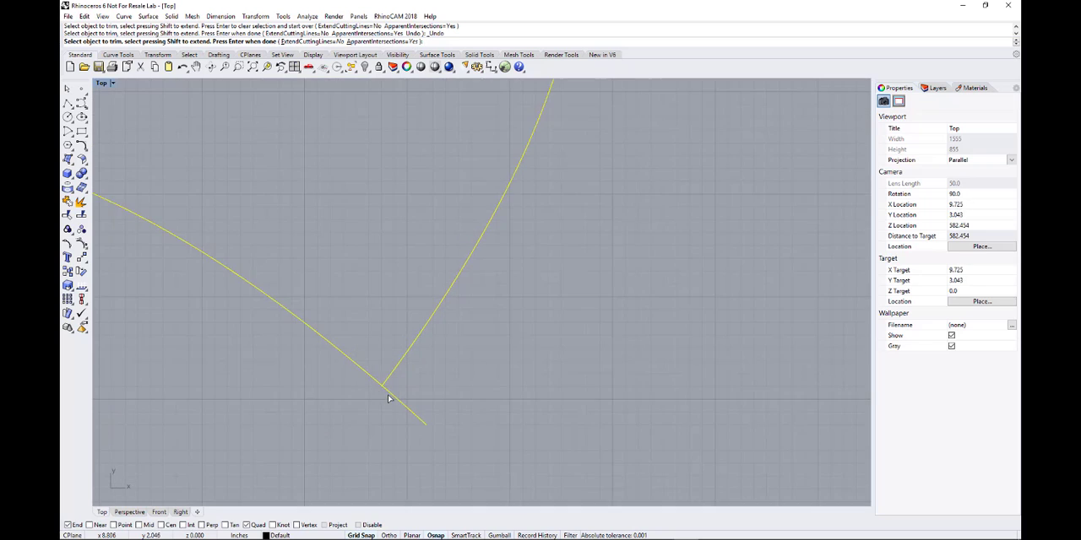
{"action": "scroll", "coordinate": [392, 400], "scroll_direction": "down", "scroll_amount": 8}
{"action": "scroll", "coordinate": [396, 409], "scroll_direction": "up", "scroll_amount": 5}
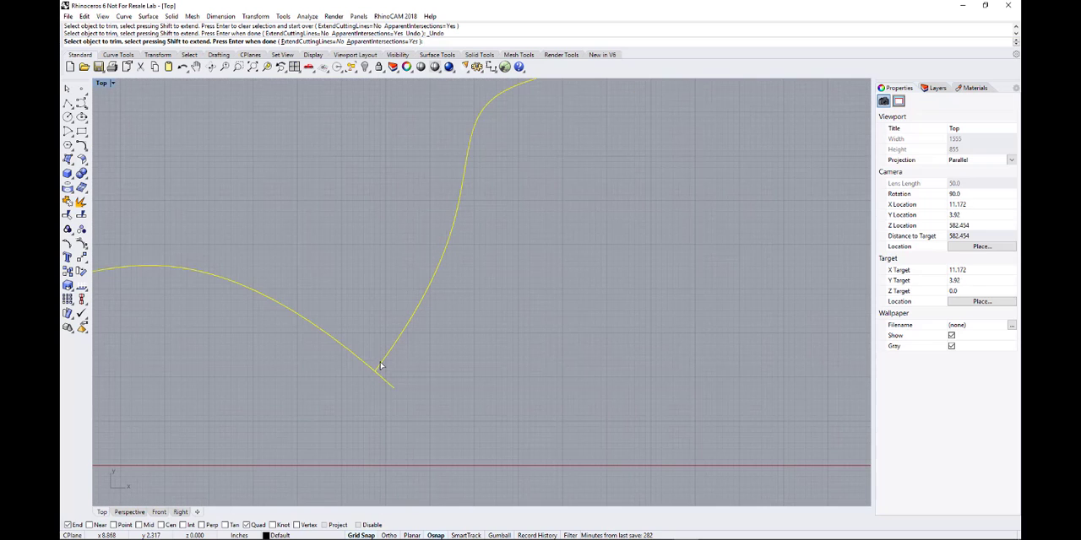
{"action": "scroll", "coordinate": [361, 375], "scroll_direction": "up", "scroll_amount": 8}
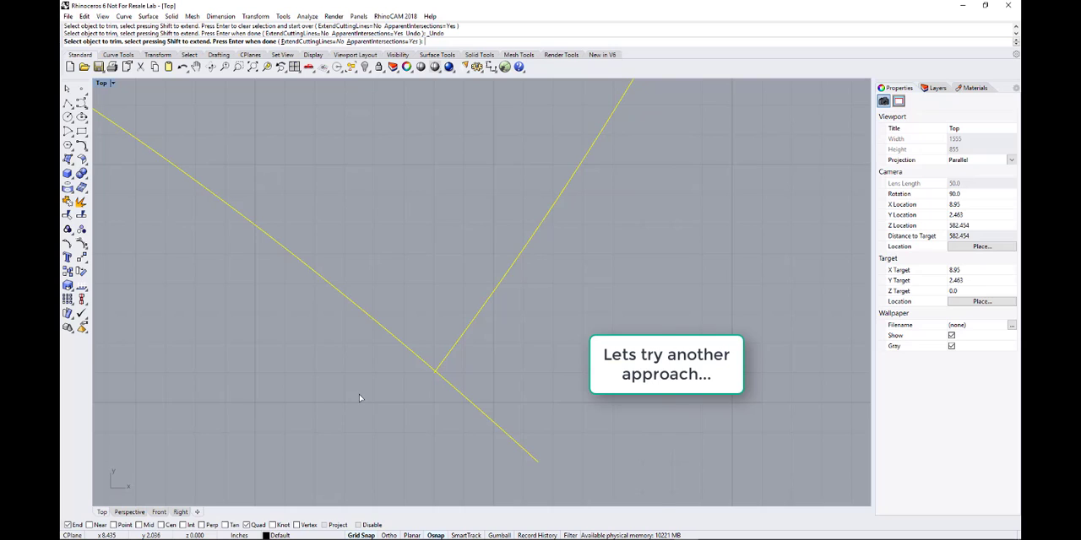
Show the outline's control points, snap the closing curve's overshooting end point onto the arching curve's end, and hide the points again.
{"action": "scroll", "coordinate": [359, 394], "scroll_direction": "down", "scroll_amount": 2}
{"action": "left_click", "coordinate": [82, 244]}
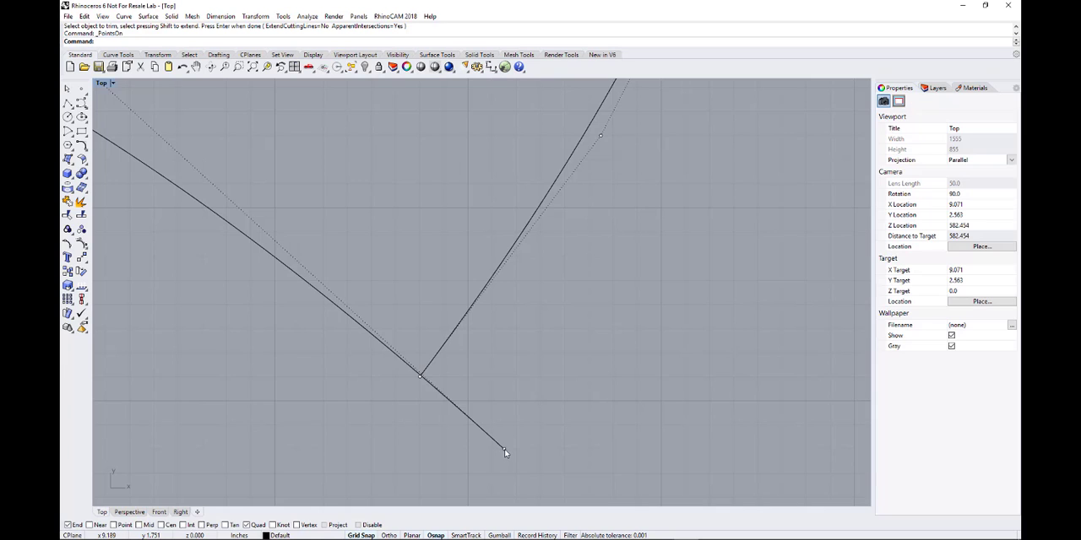
{"action": "left_click", "coordinate": [503, 452]}
{"action": "left_click_drag", "start_coordinate": [503, 450], "coordinate": [417, 381]}
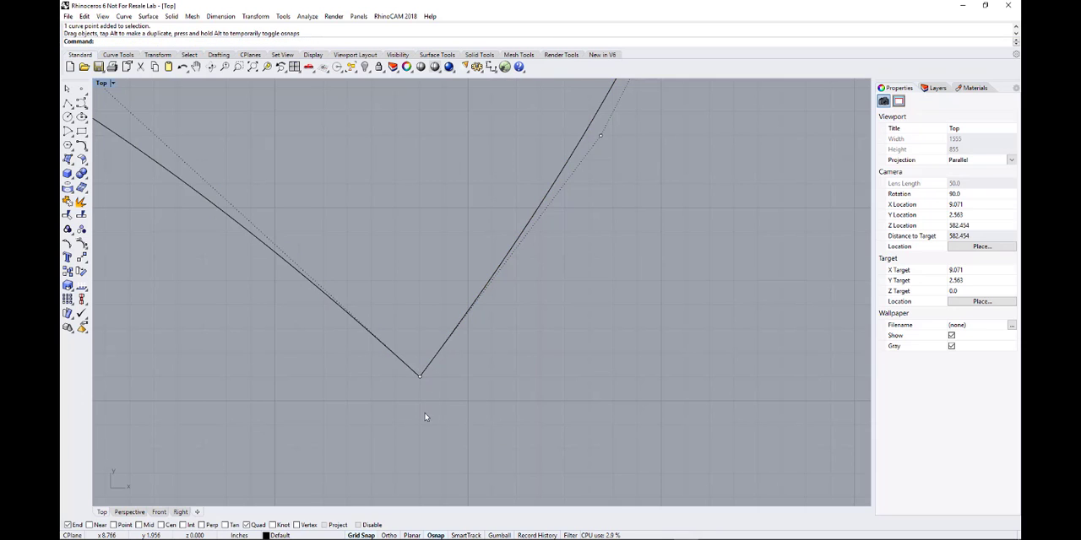
{"action": "scroll", "coordinate": [426, 414], "scroll_direction": "down", "scroll_amount": 3}
{"action": "scroll", "coordinate": [428, 416], "scroll_direction": "down", "scroll_amount": 3}
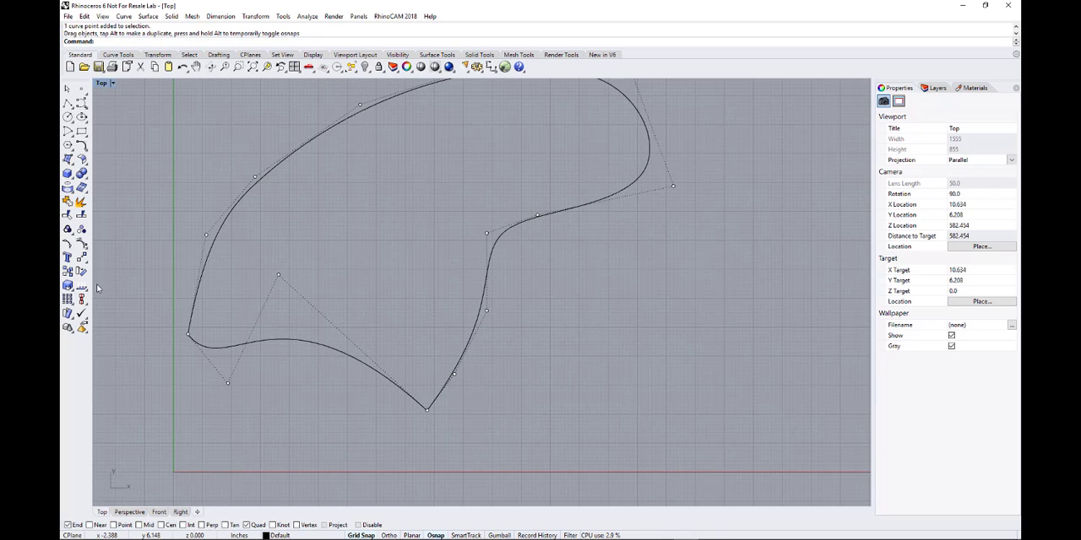
{"action": "right_click", "coordinate": [83, 245]}
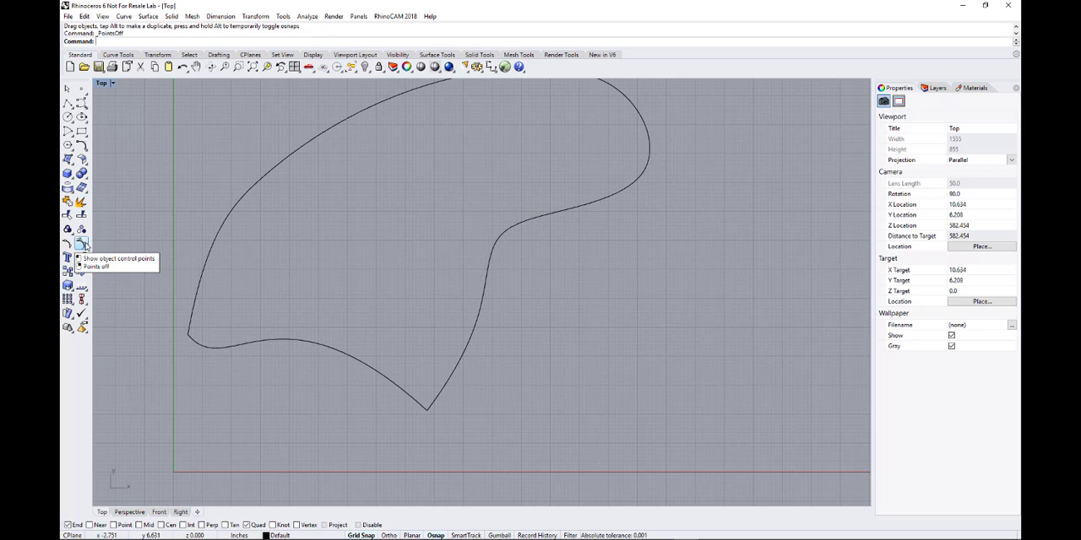
{"action": "scroll", "coordinate": [338, 417], "scroll_direction": "down", "scroll_amount": 3}
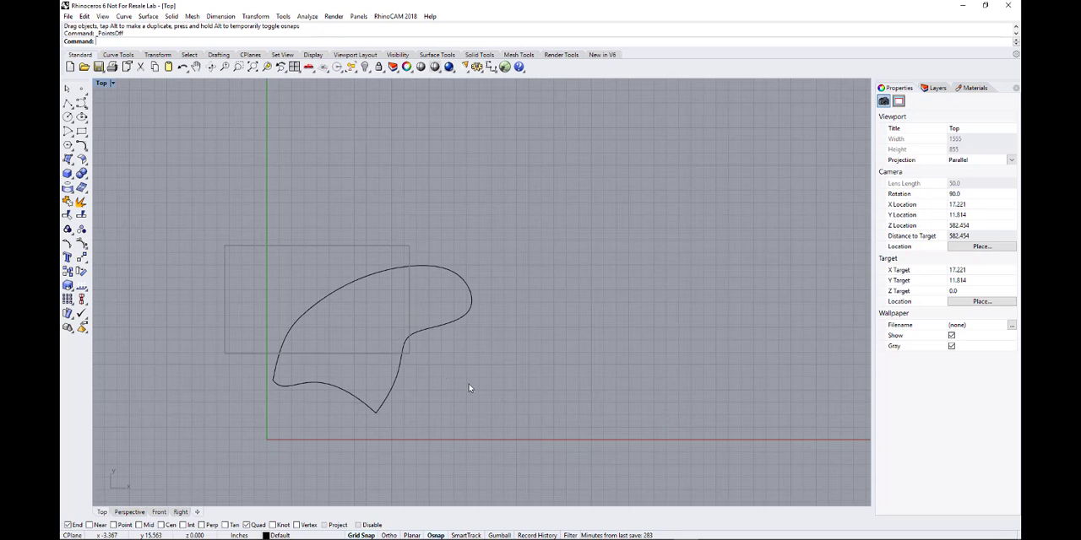
Try to run Join on the reshaped outline.
{"action": "left_click_drag", "start_coordinate": [469, 389], "coordinate": [521, 430]}
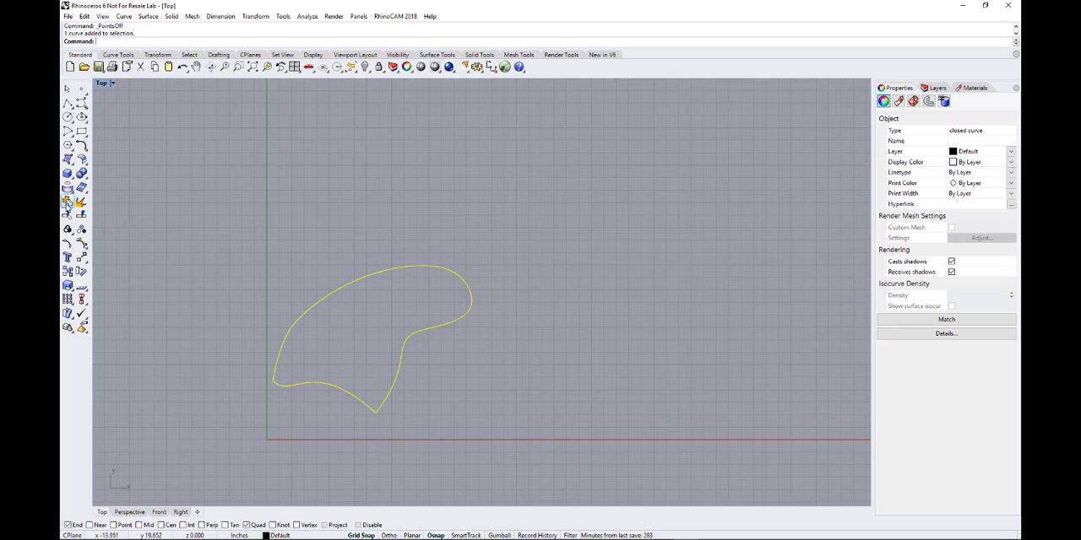
{"action": "left_click", "coordinate": [67, 203]}
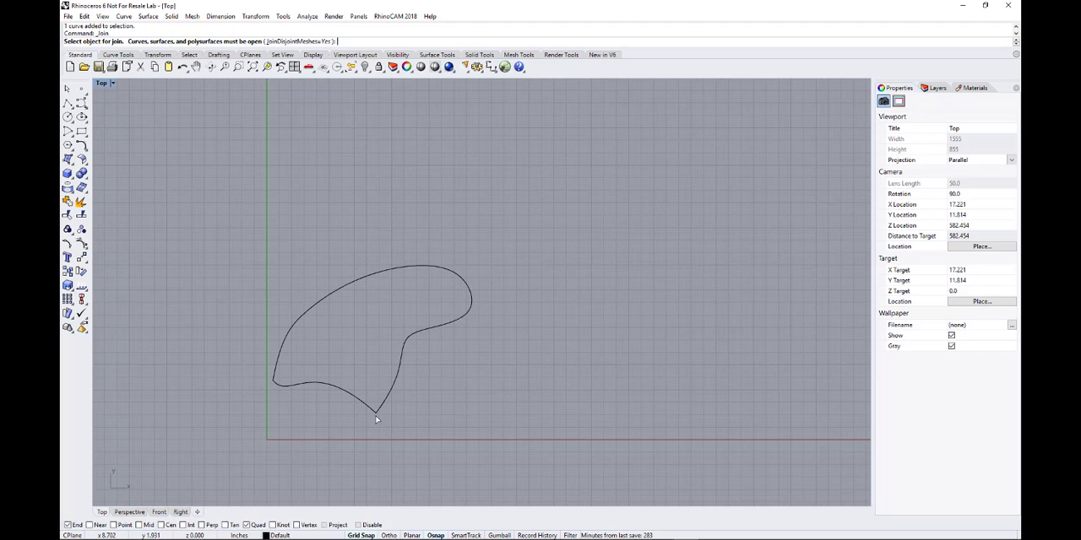
{"action": "key", "text": "Escape"}
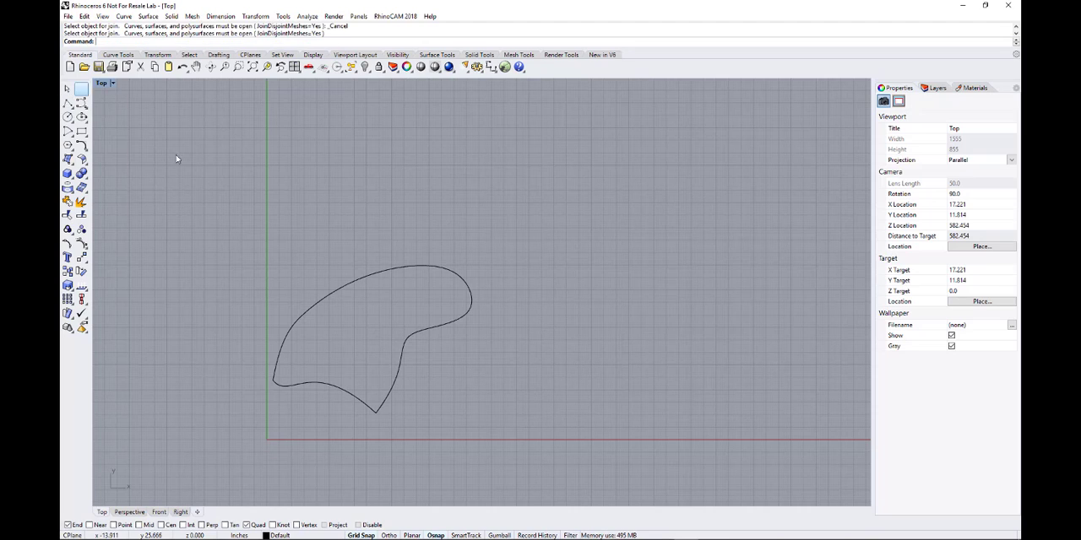
Explode the closed outline and select the lower and arching segments individually to check that they are separate.
{"action": "left_click", "coordinate": [342, 390]}
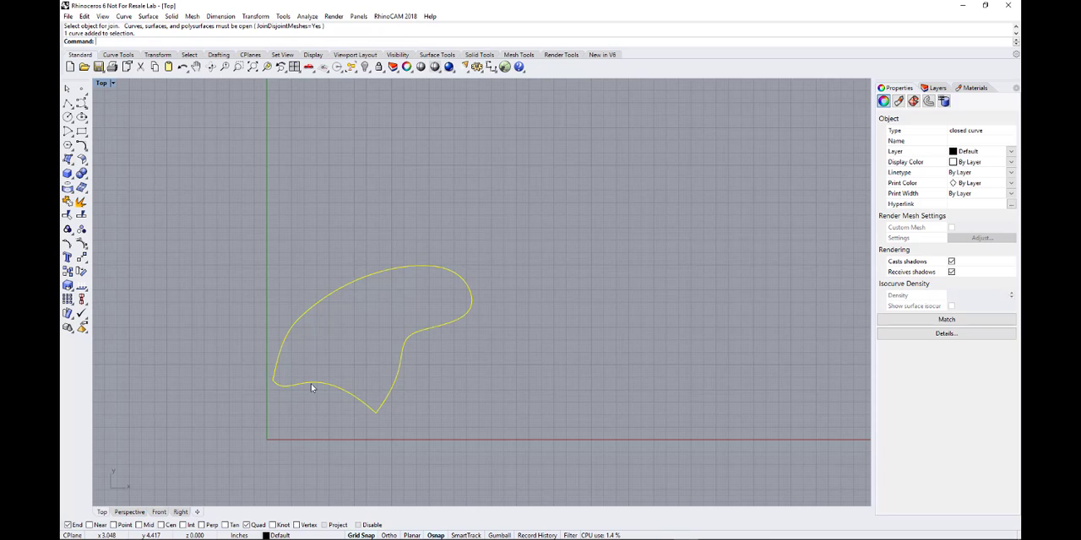
{"action": "left_click", "coordinate": [86, 203]}
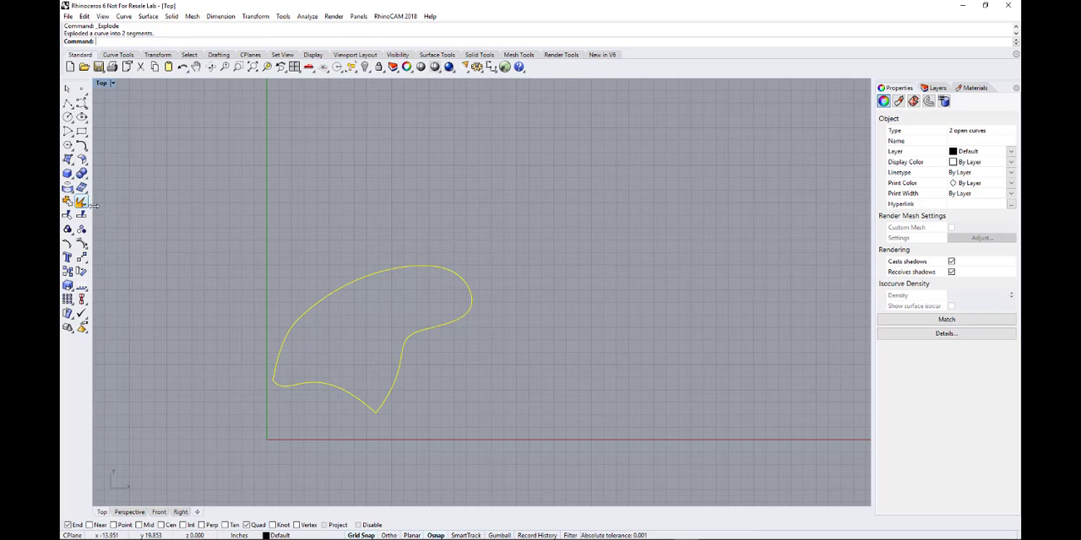
{"action": "left_click", "coordinate": [330, 388]}
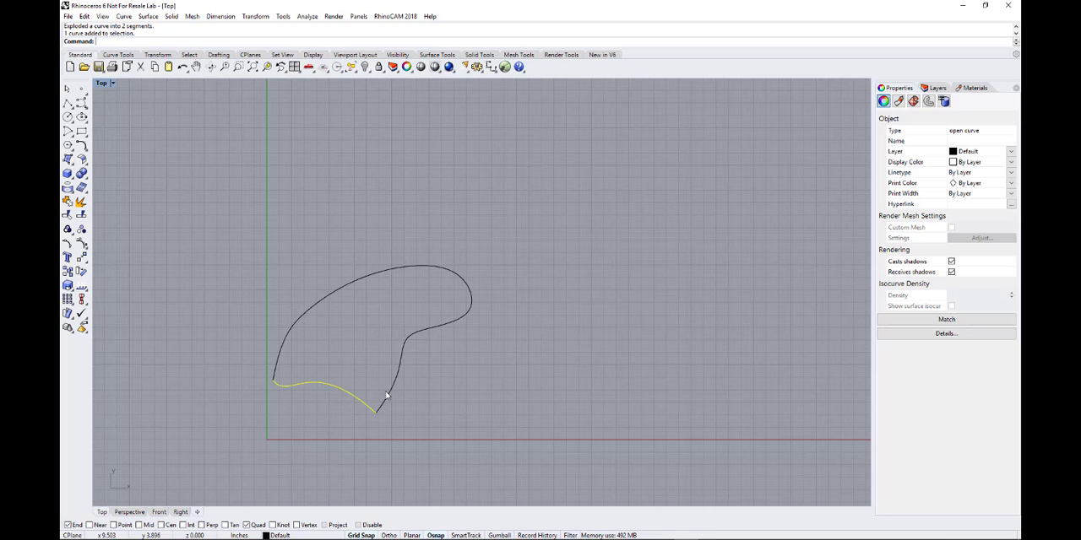
{"action": "left_click", "coordinate": [390, 396]}
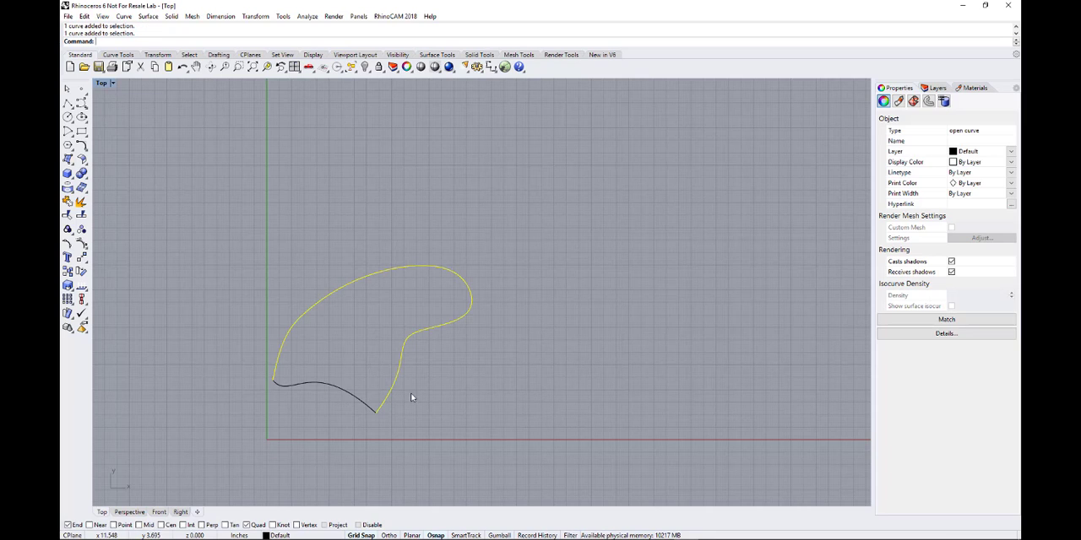
{"action": "left_click", "coordinate": [359, 365]}
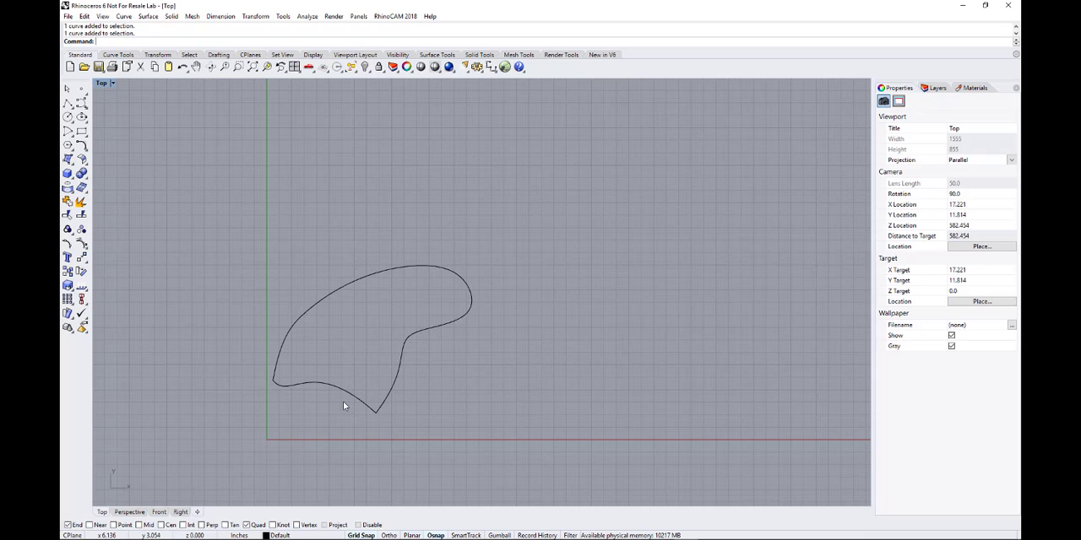
{"action": "left_click", "coordinate": [346, 397]}
{"action": "left_click", "coordinate": [335, 404]}
{"action": "left_click", "coordinate": [359, 402]}
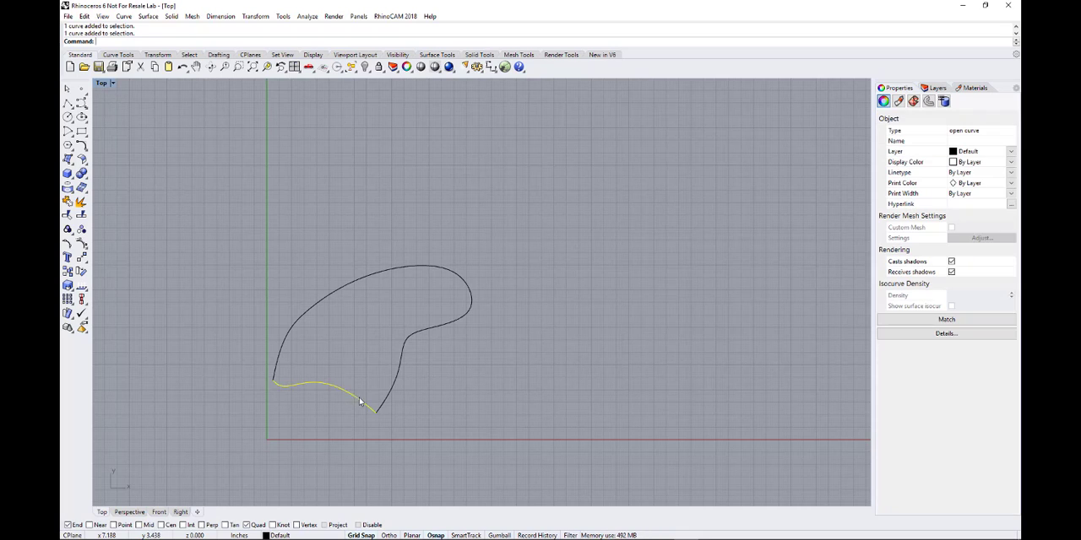
{"action": "left_click", "coordinate": [393, 384]}
{"action": "left_click", "coordinate": [257, 300]}
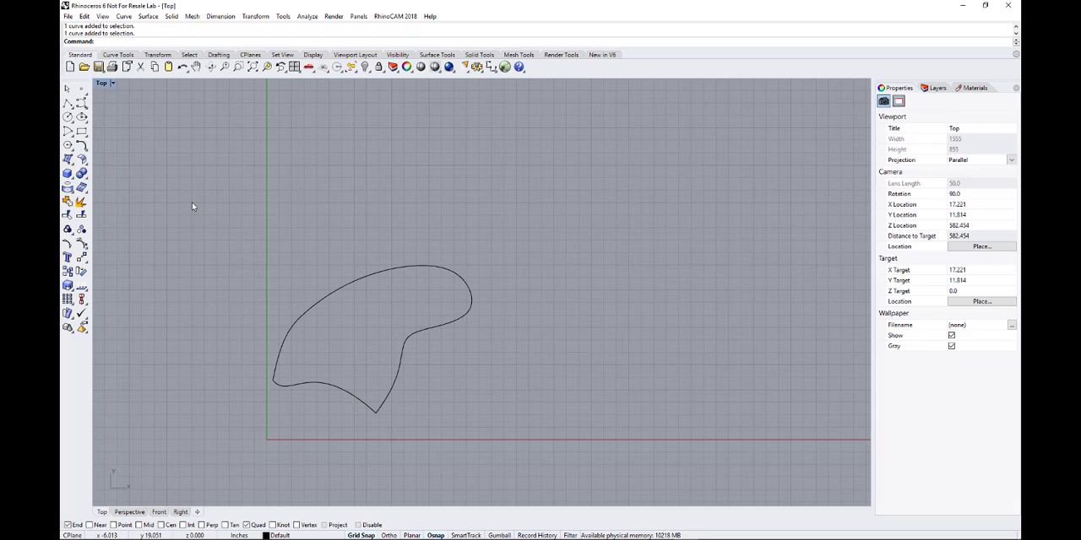
Select both the arching and lower segments and join them into one closed outline.
{"action": "left_click_drag", "start_coordinate": [191, 206], "coordinate": [516, 463]}
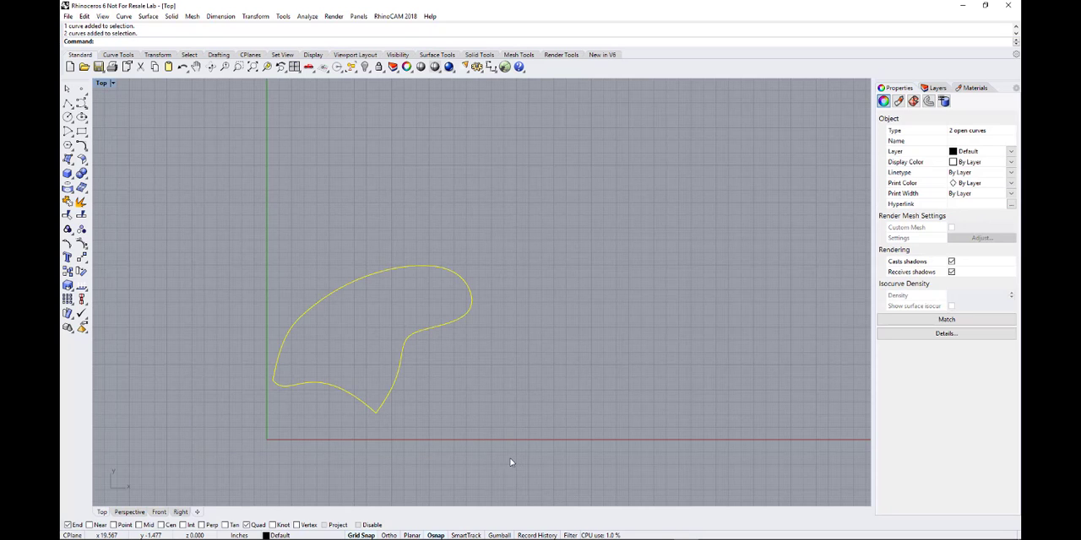
{"action": "left_click", "coordinate": [67, 203]}
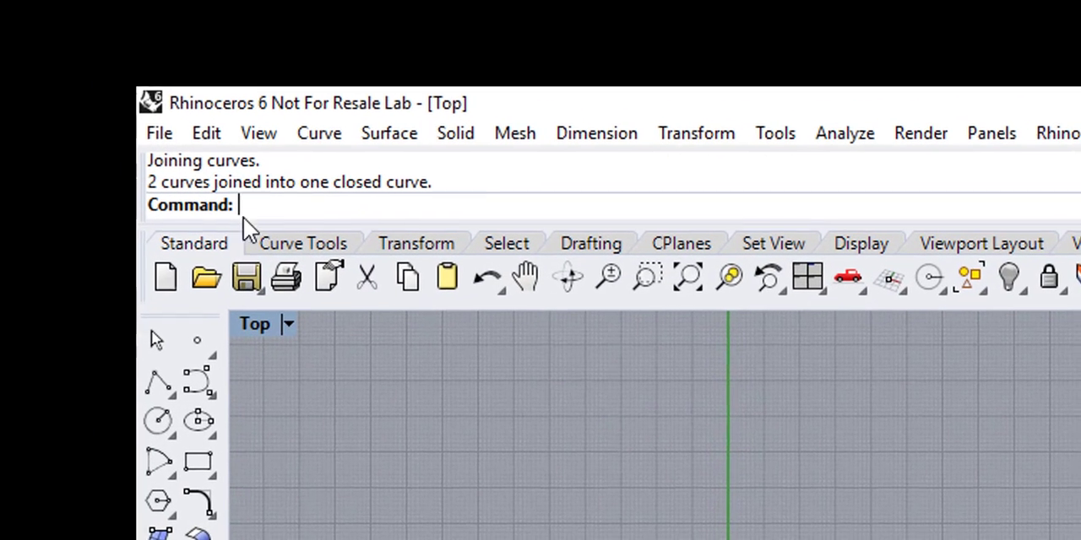